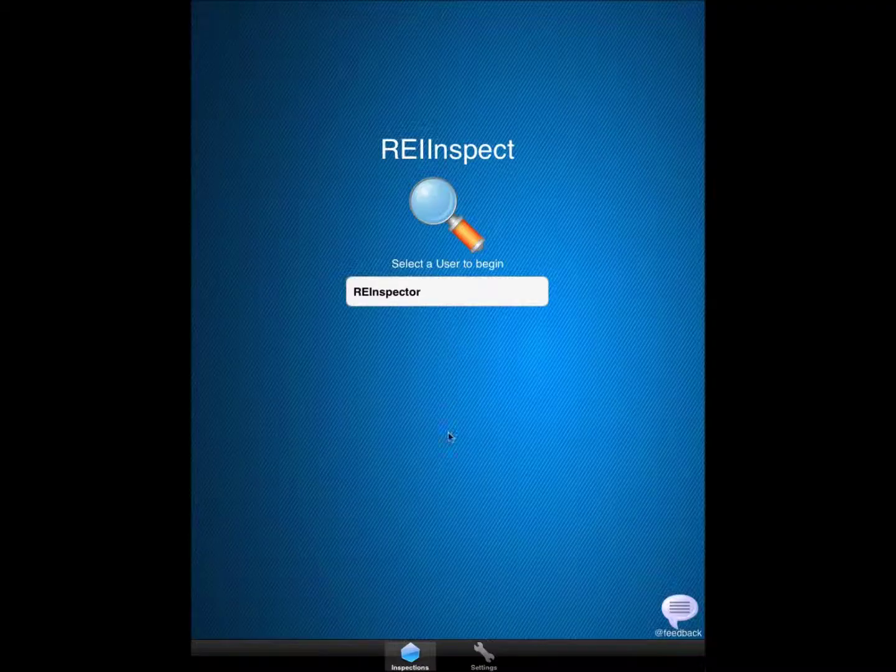
As REInspector, sync the server data into the database, acknowledge Sync Complete, and log out
click(445, 300)
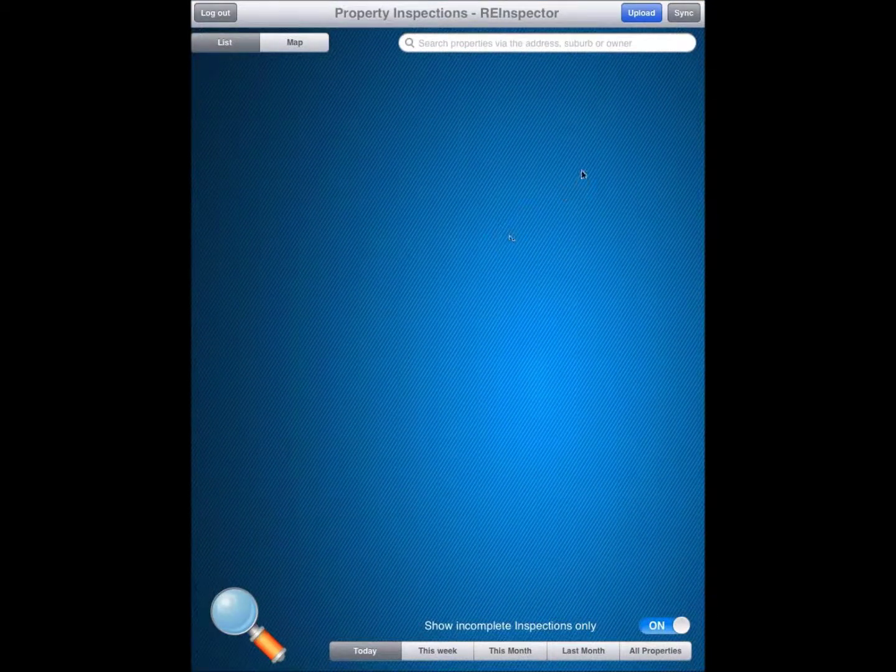
click(683, 15)
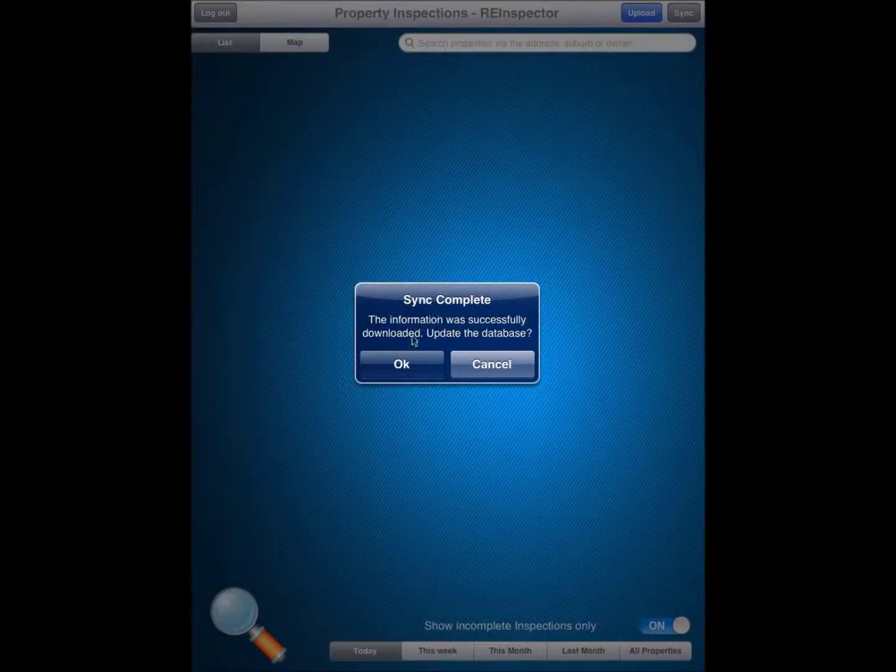
click(409, 368)
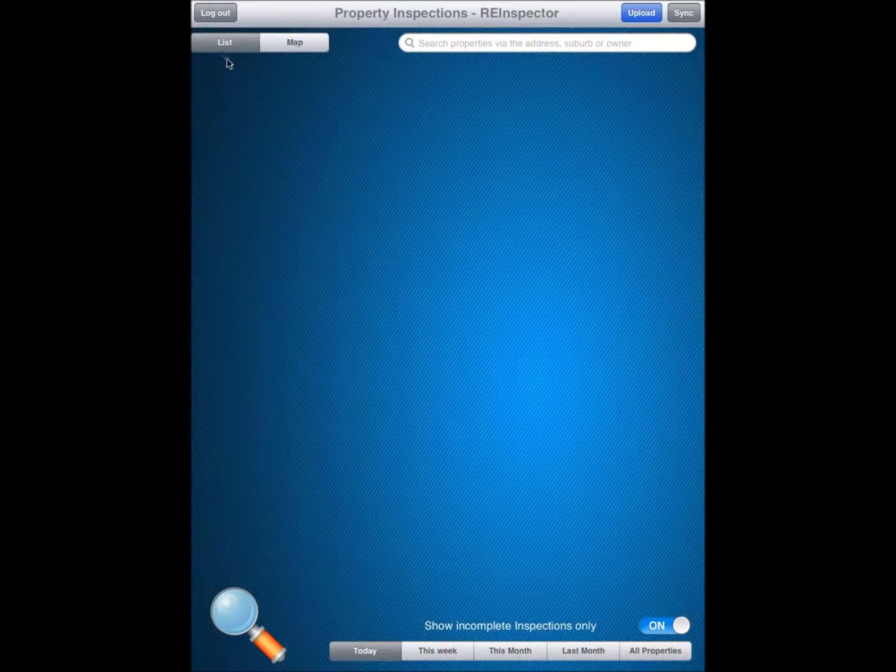
click(221, 18)
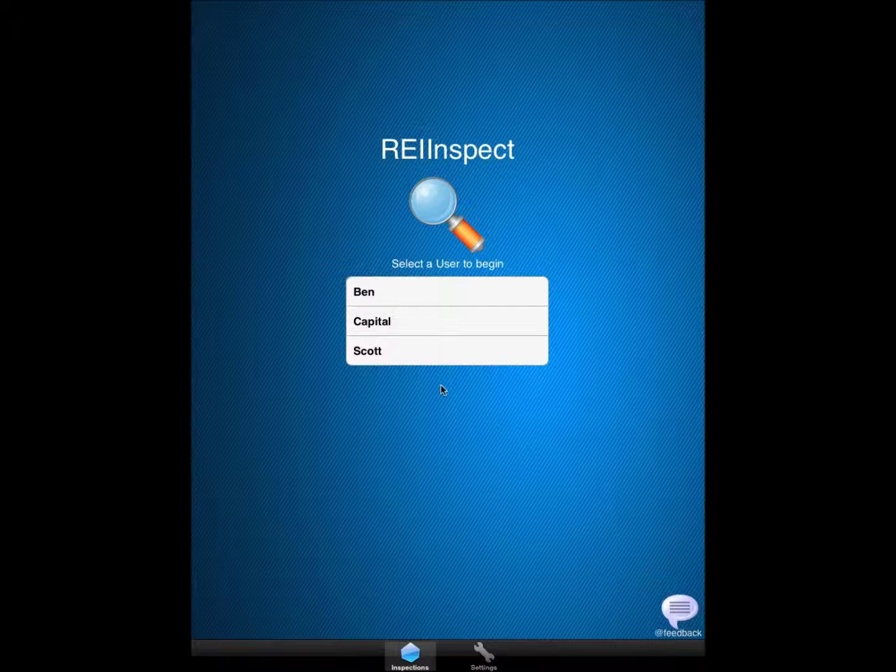
click(441, 322)
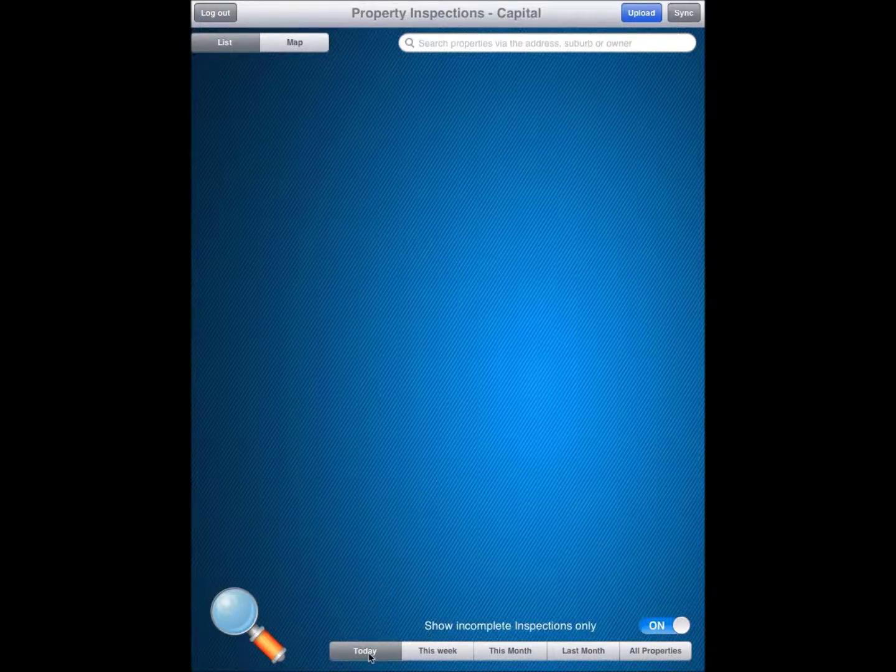
click(445, 658)
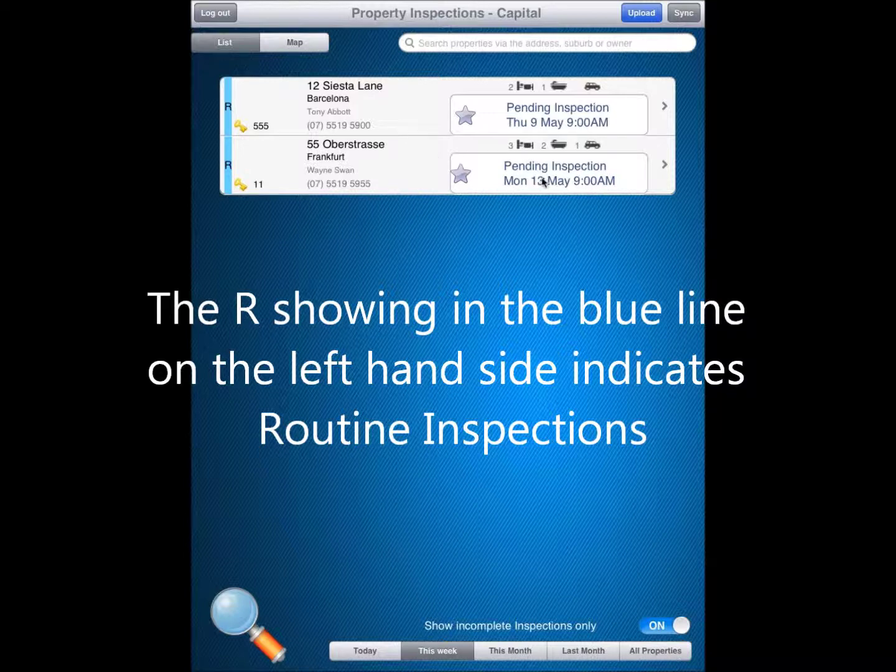
click(504, 658)
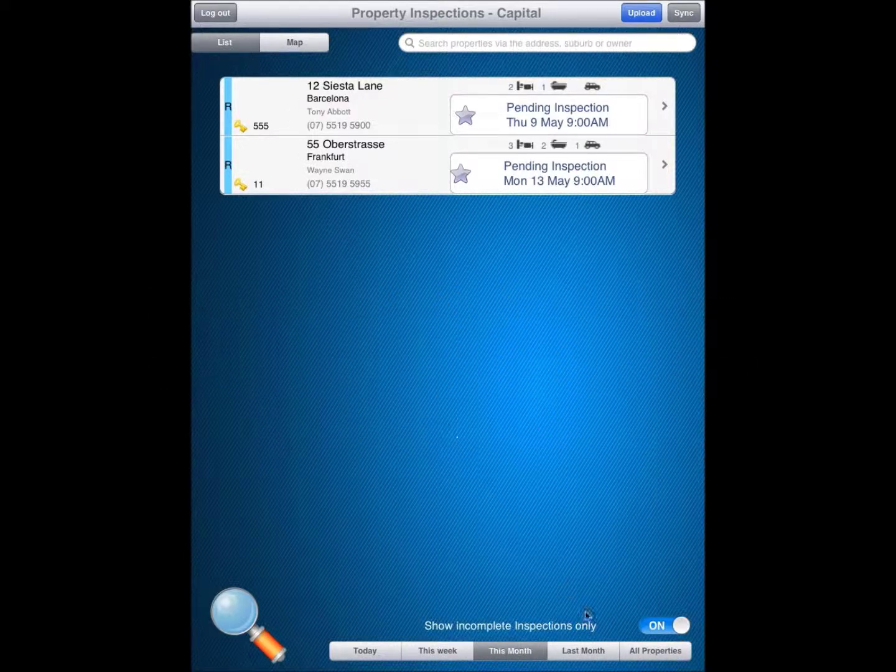
click(592, 653)
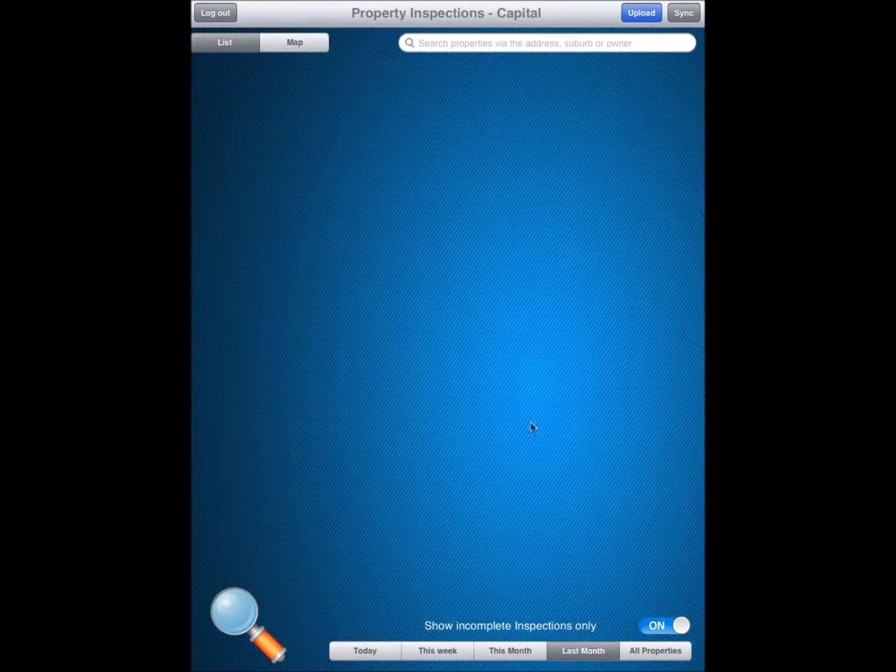
click(642, 658)
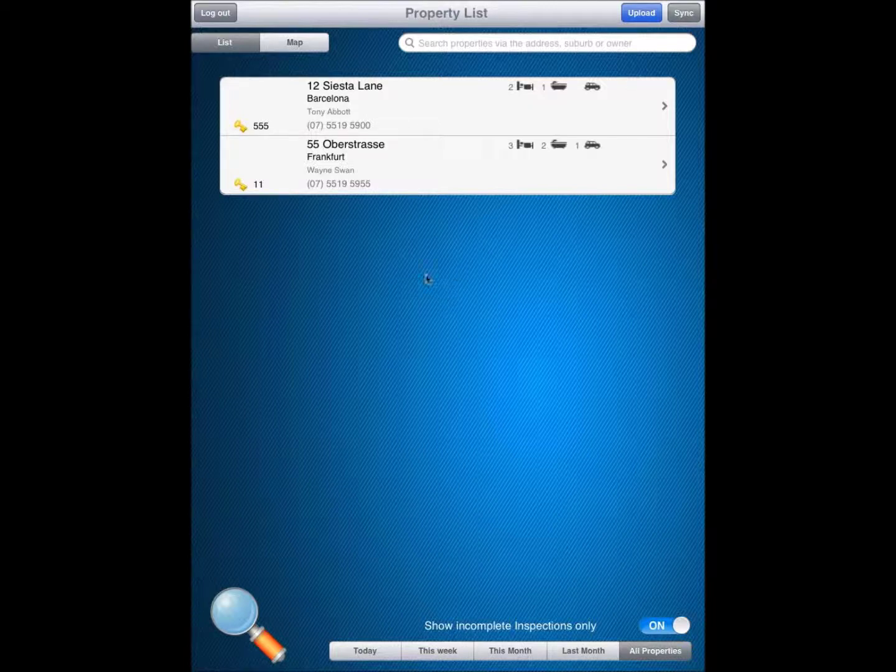
click(209, 20)
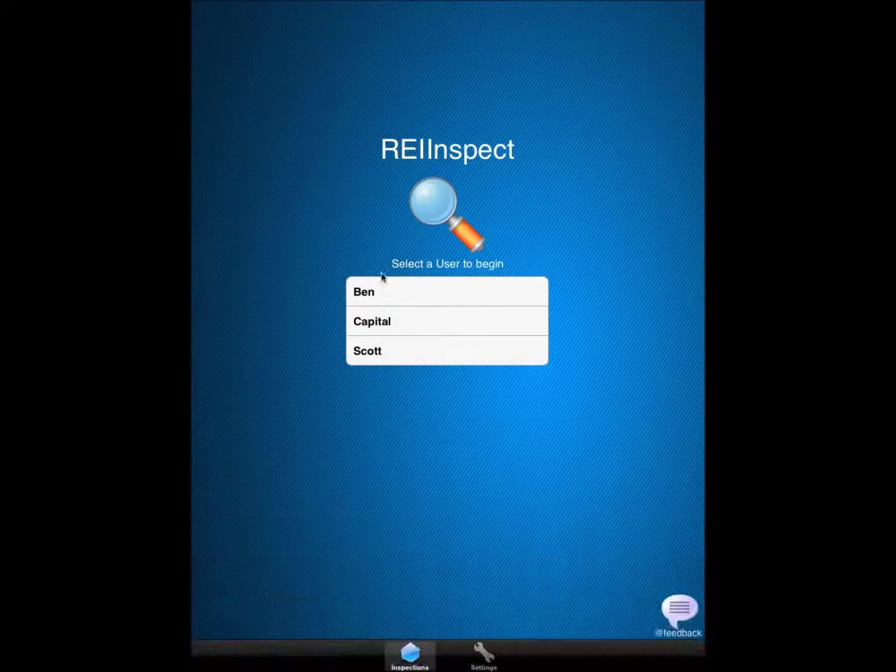
click(448, 291)
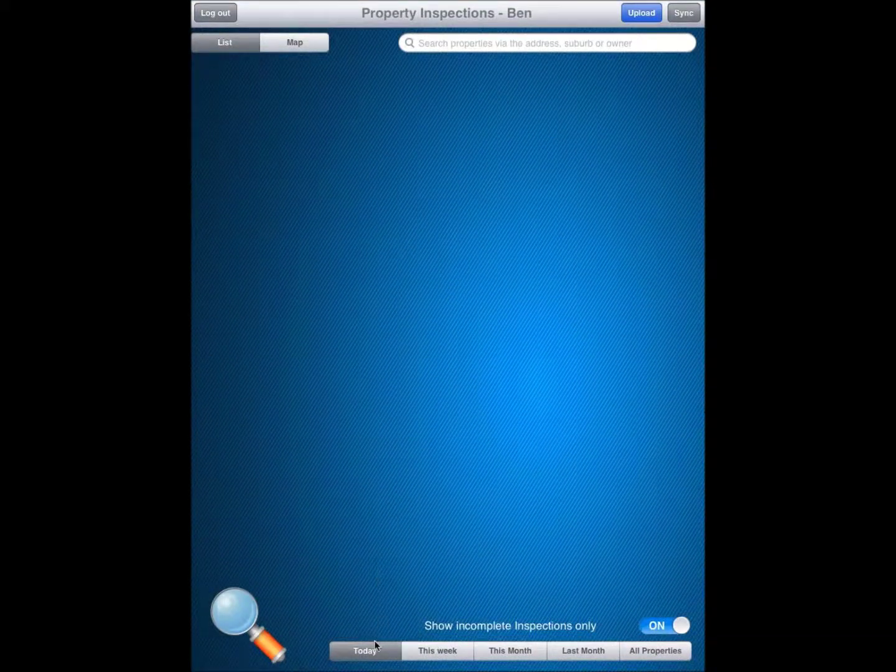
click(421, 655)
click(508, 653)
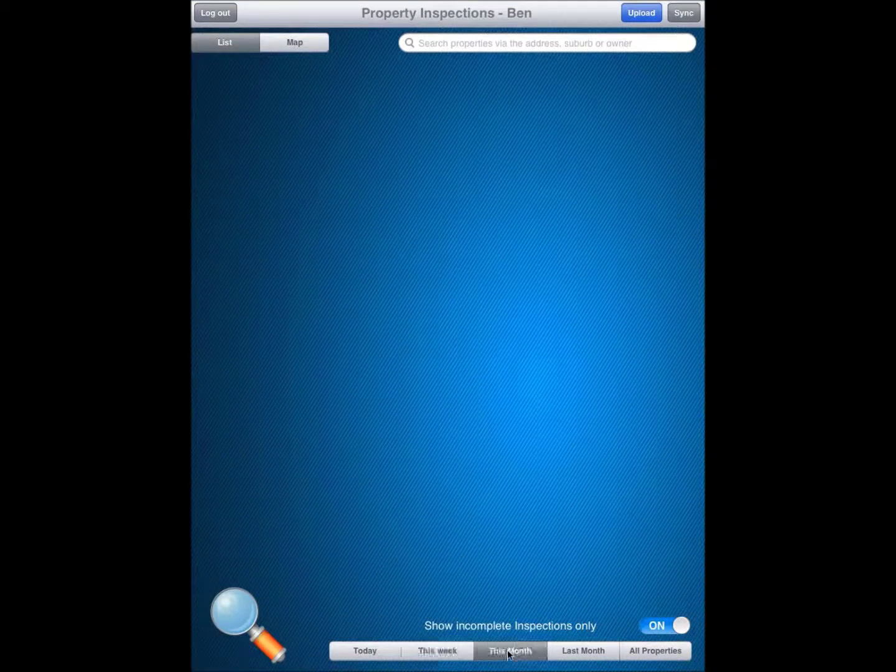
click(562, 652)
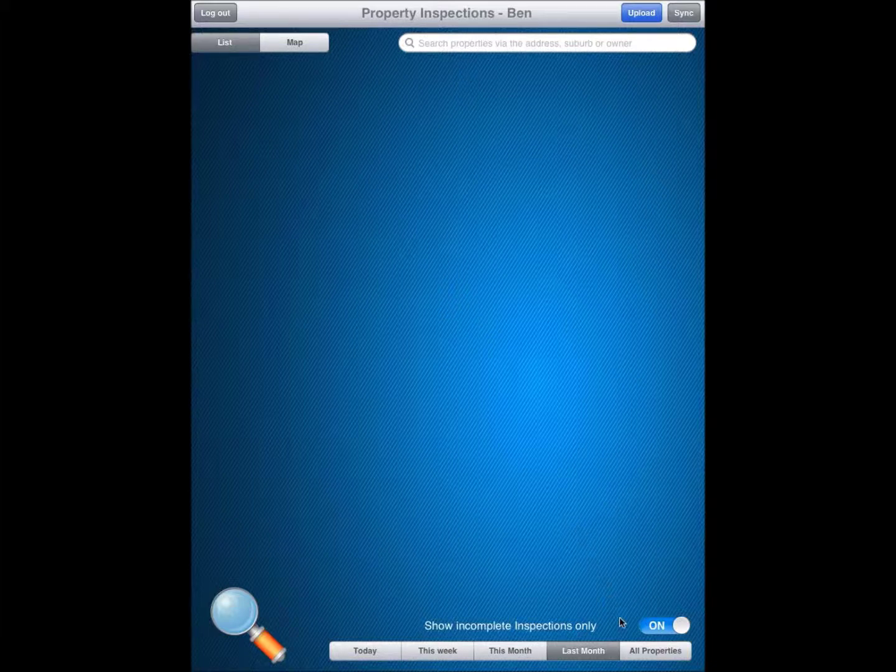
click(651, 651)
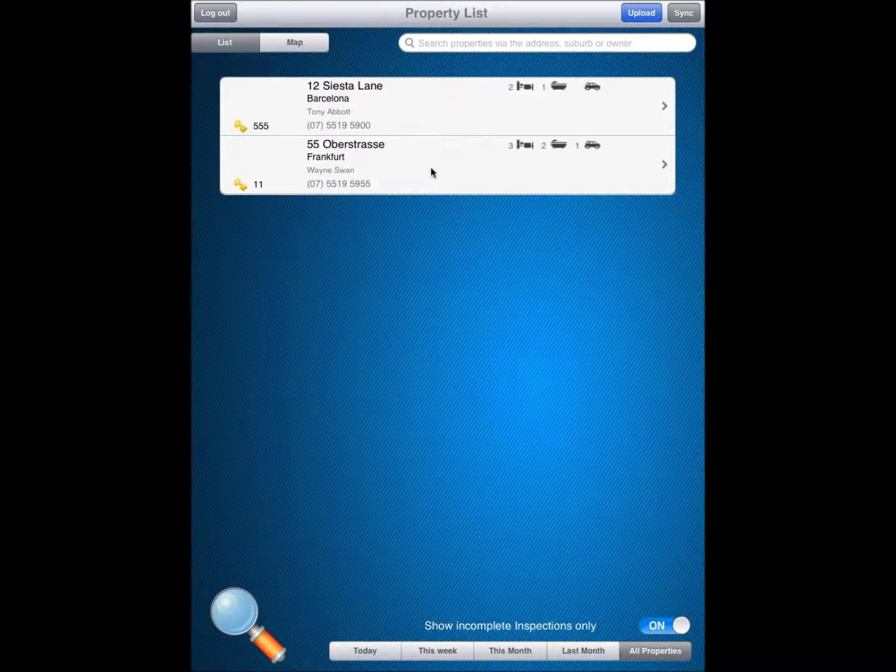
click(225, 14)
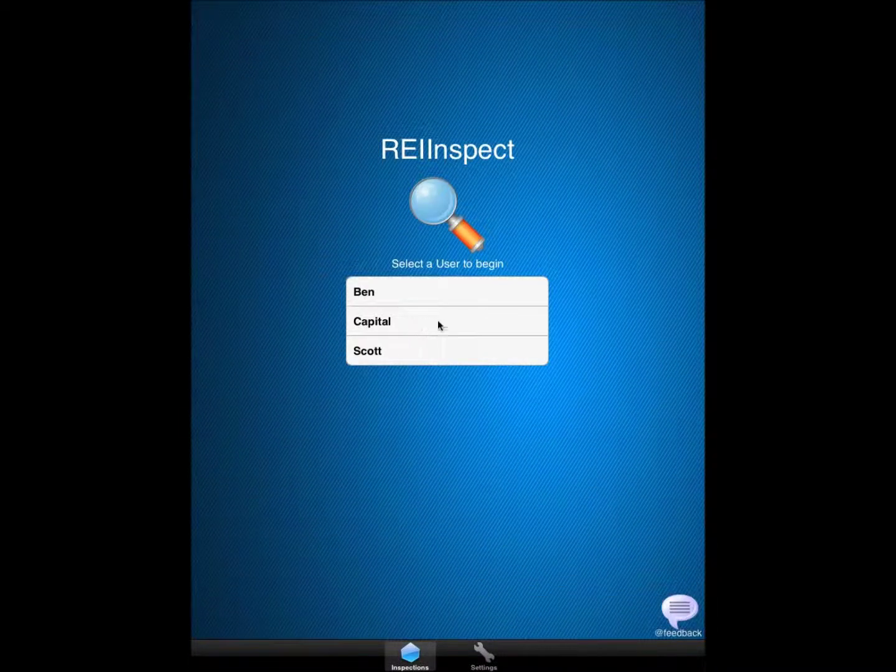
Sign in as Capital and open property key 555 from All Properties
click(438, 324)
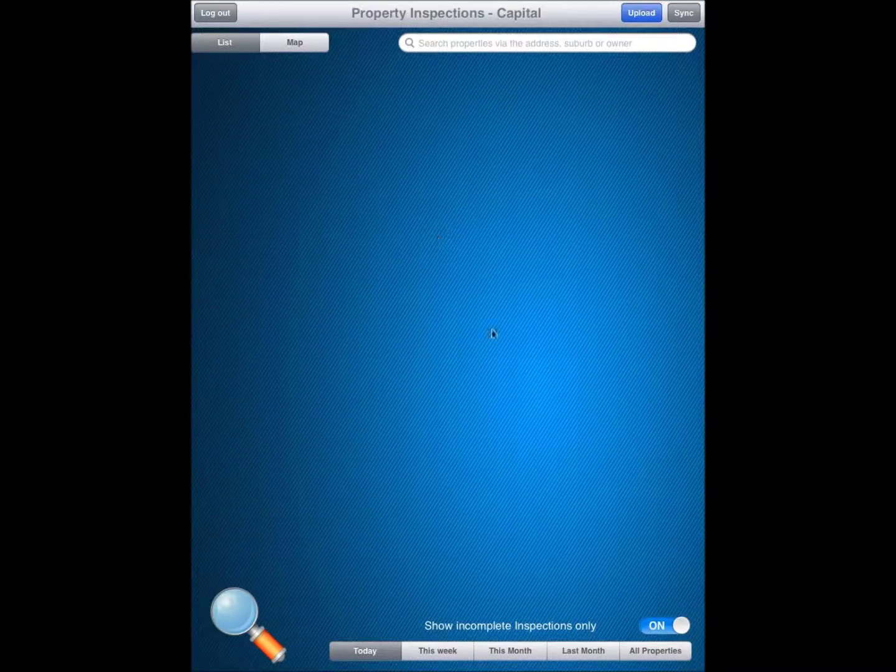
click(654, 651)
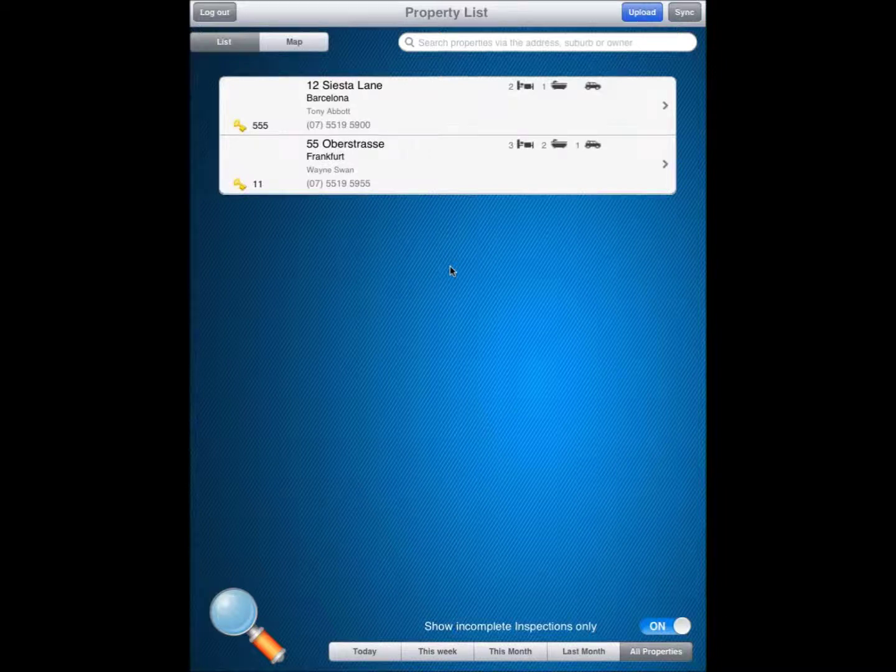
click(450, 109)
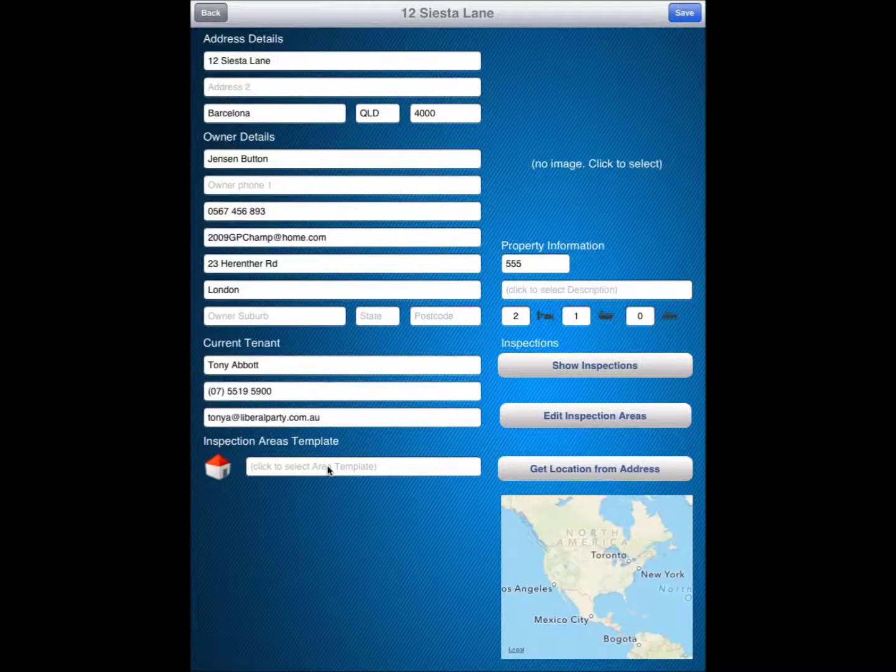
Replace the property's area template with QLD Entry Exit Report and save
click(398, 474)
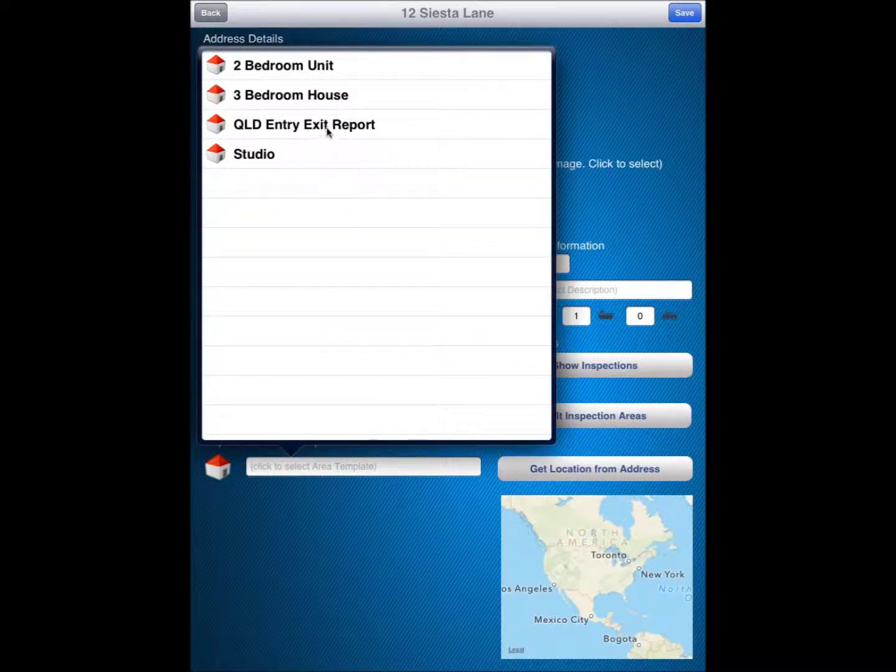
click(389, 131)
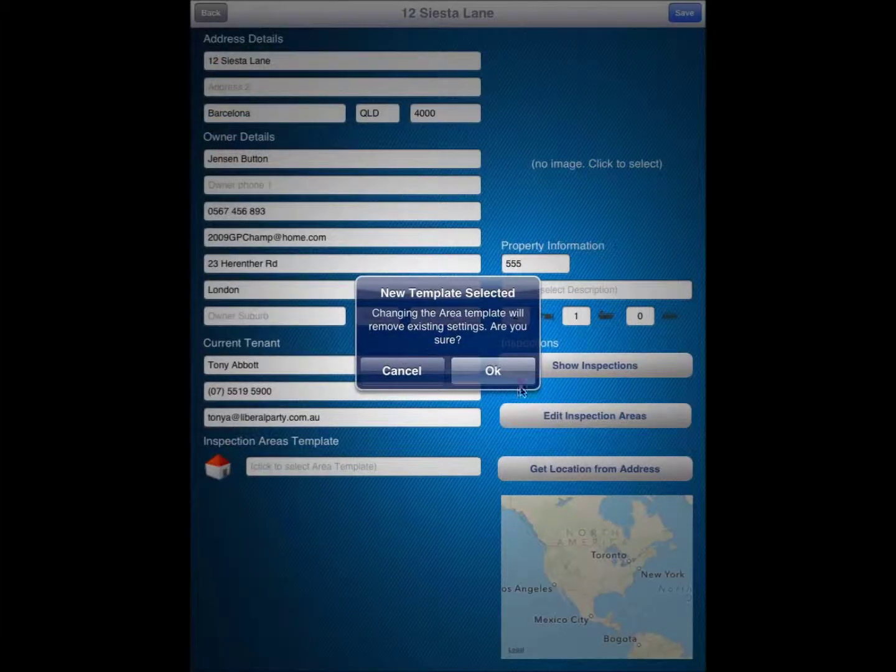
click(504, 375)
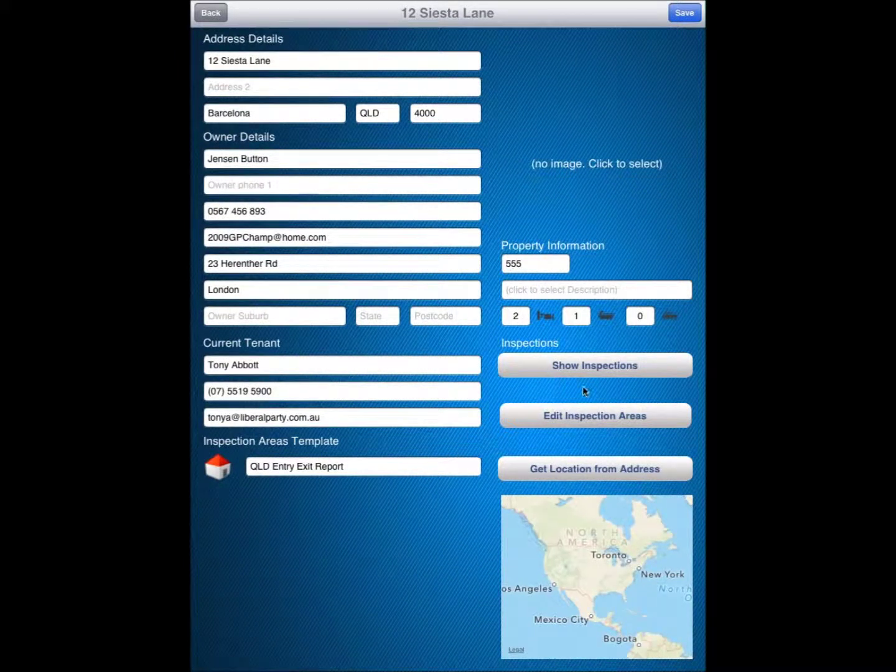
click(684, 16)
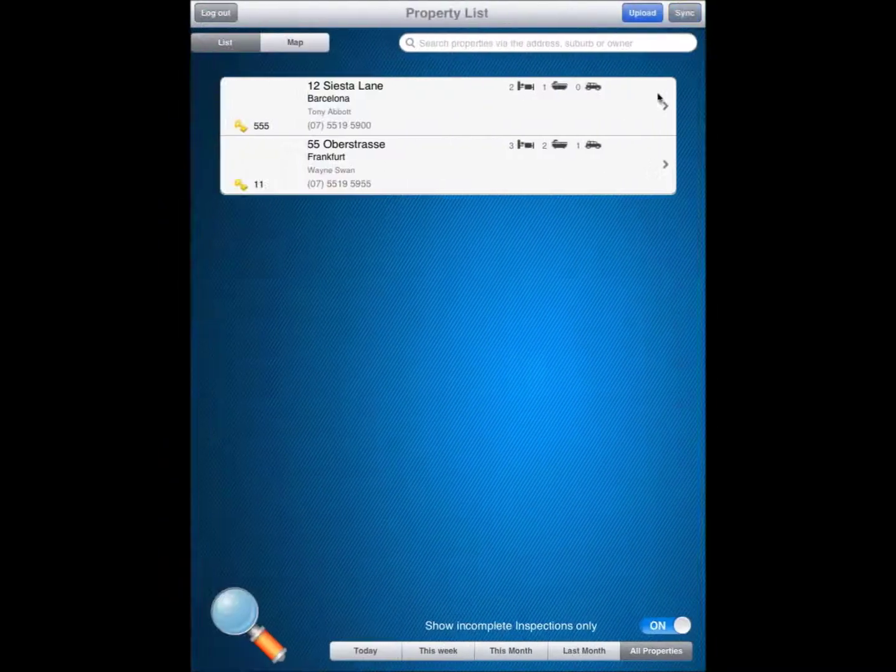
click(430, 165)
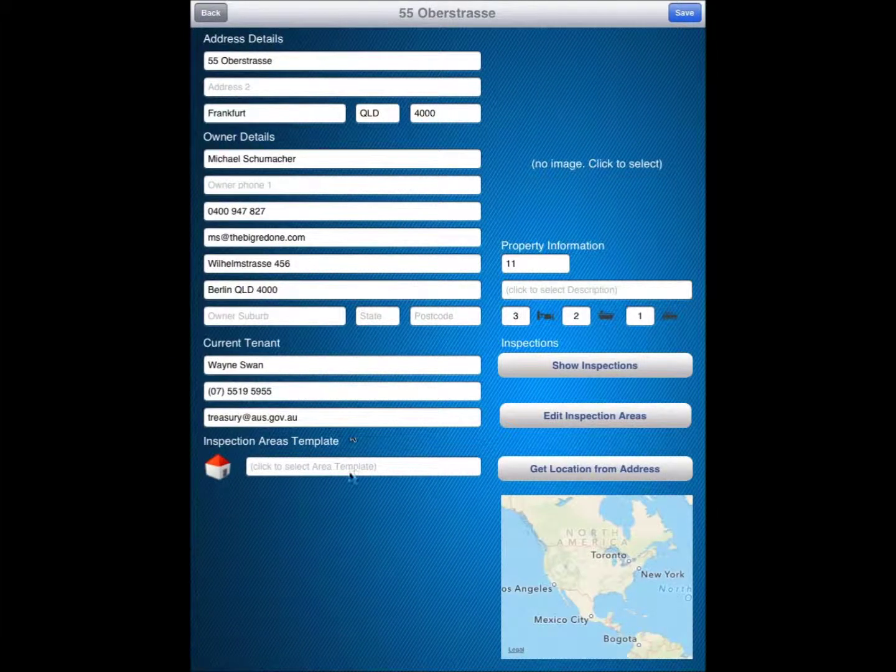
click(350, 474)
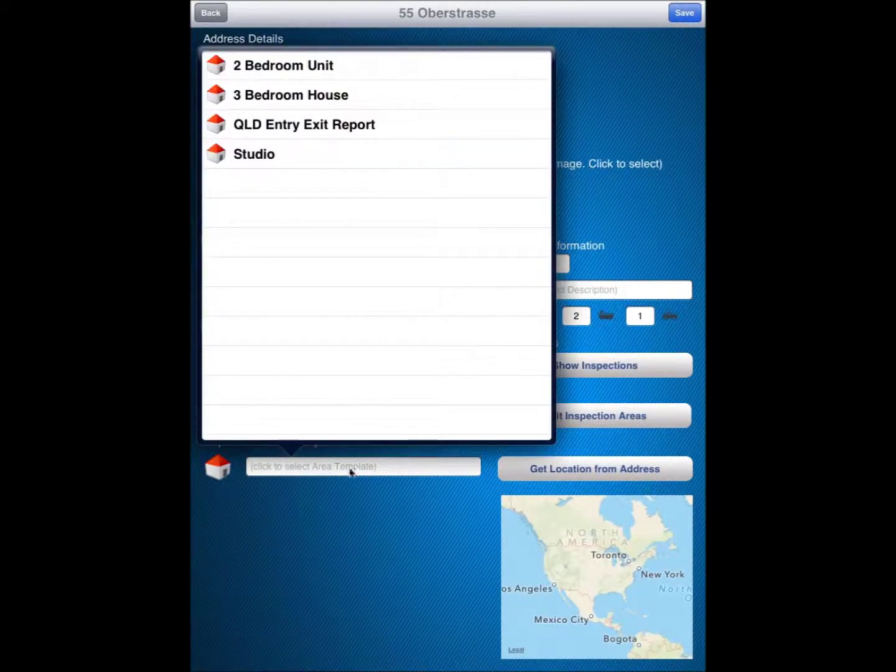
click(325, 97)
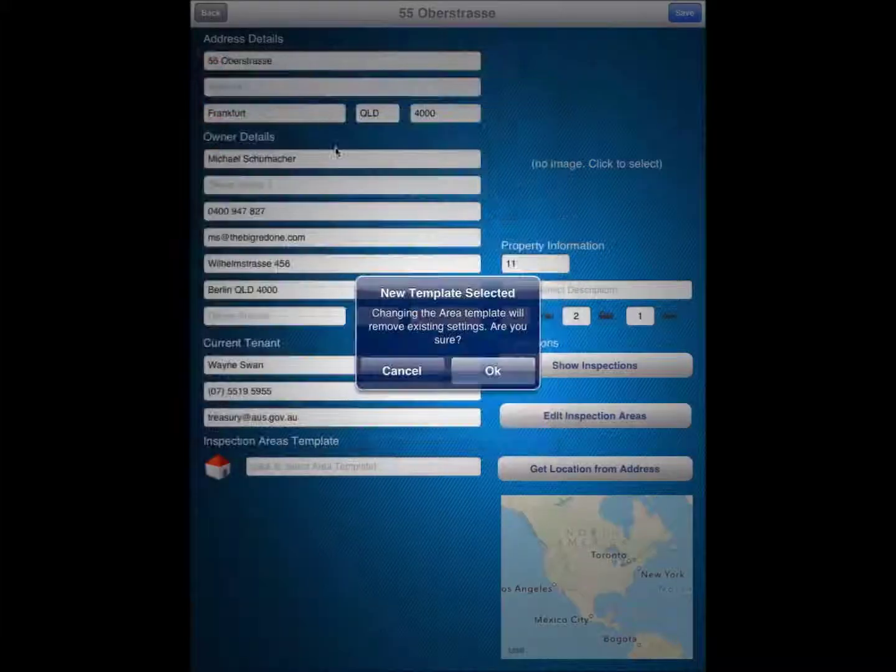
click(490, 373)
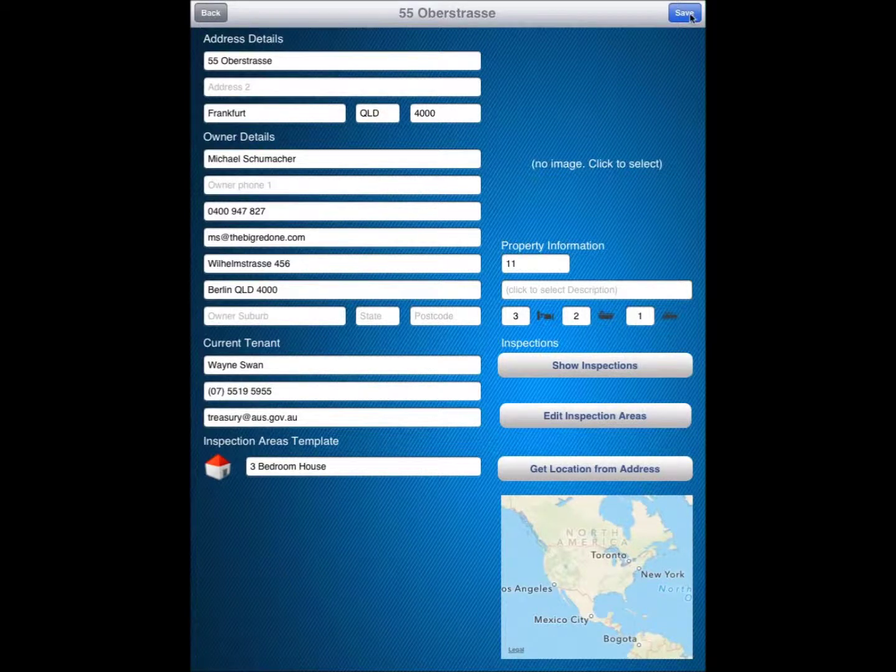
click(677, 14)
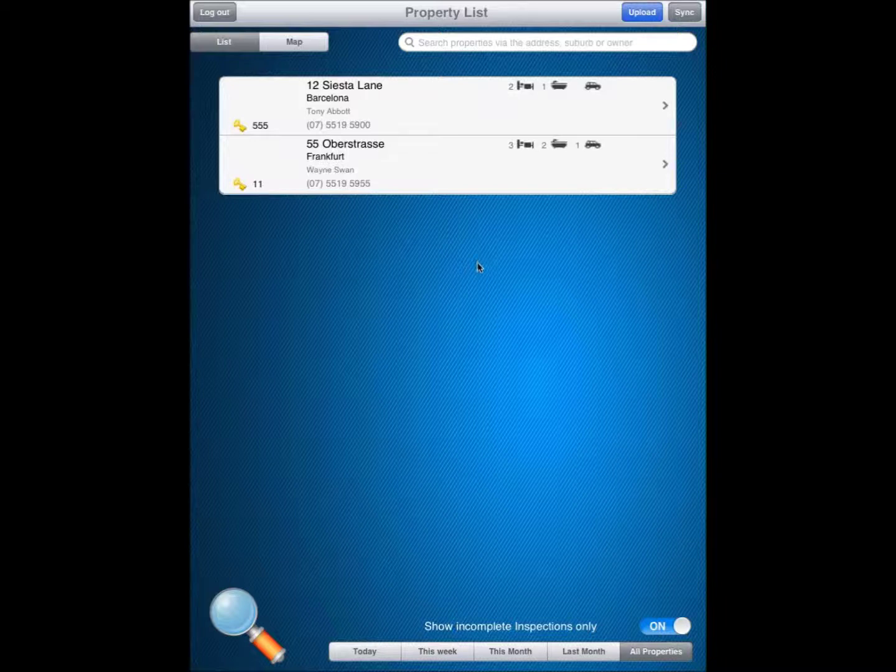
click(441, 168)
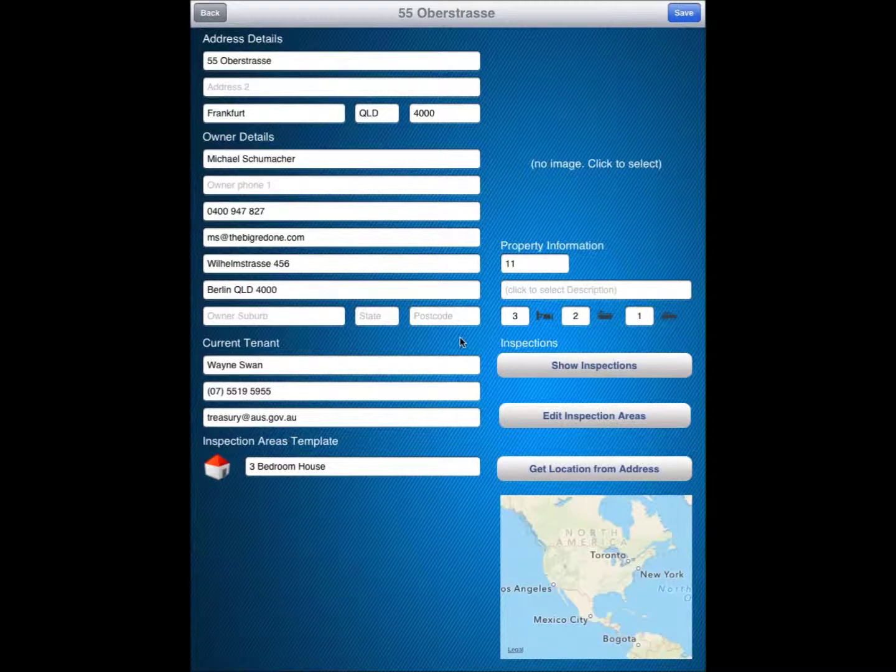
click(593, 421)
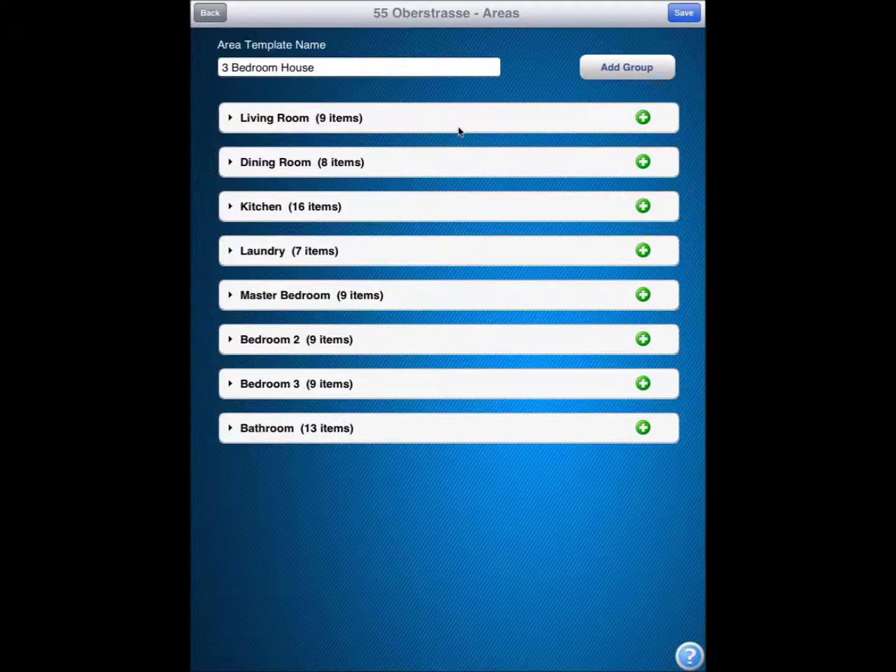
Add an Ensuite group, move it directly below Master Bedroom, and save the areas
click(629, 70)
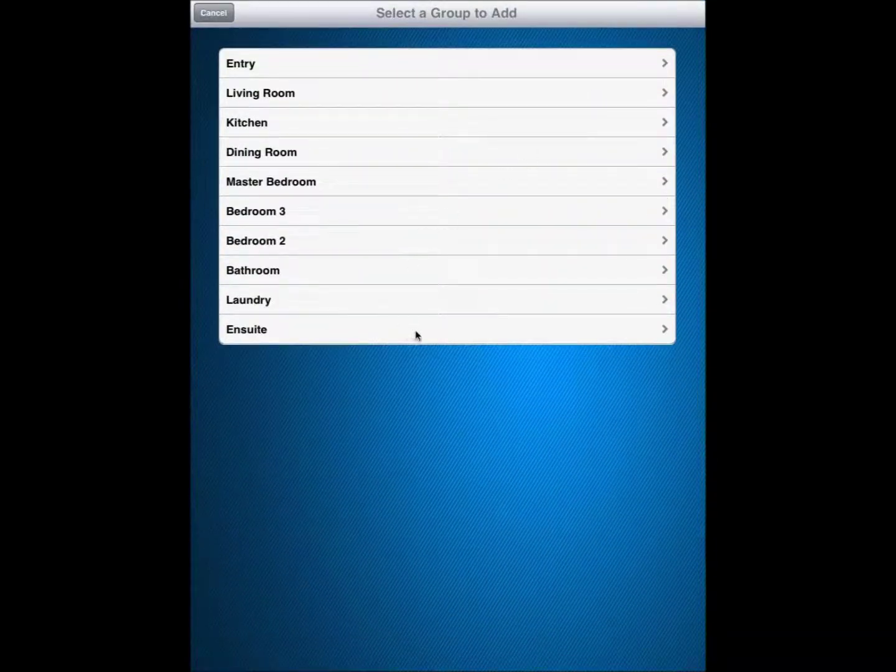
click(433, 332)
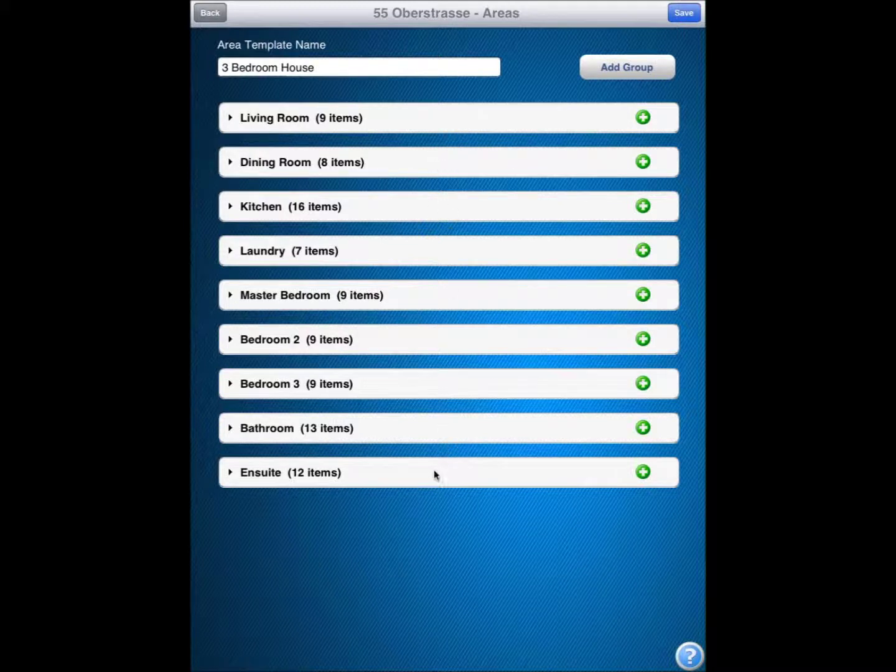
click(437, 476)
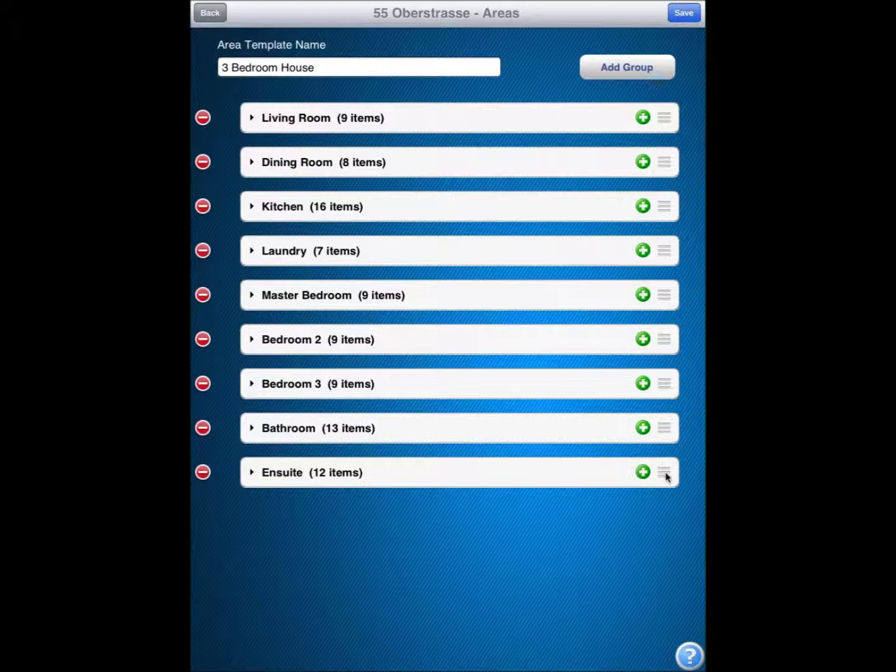
drag(665, 476, 694, 337)
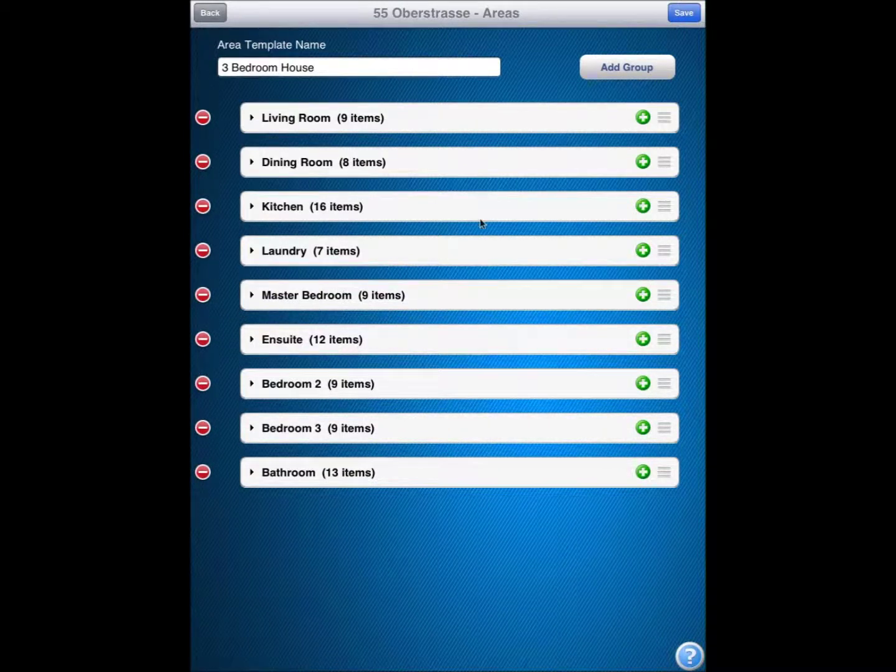
click(694, 14)
click(680, 19)
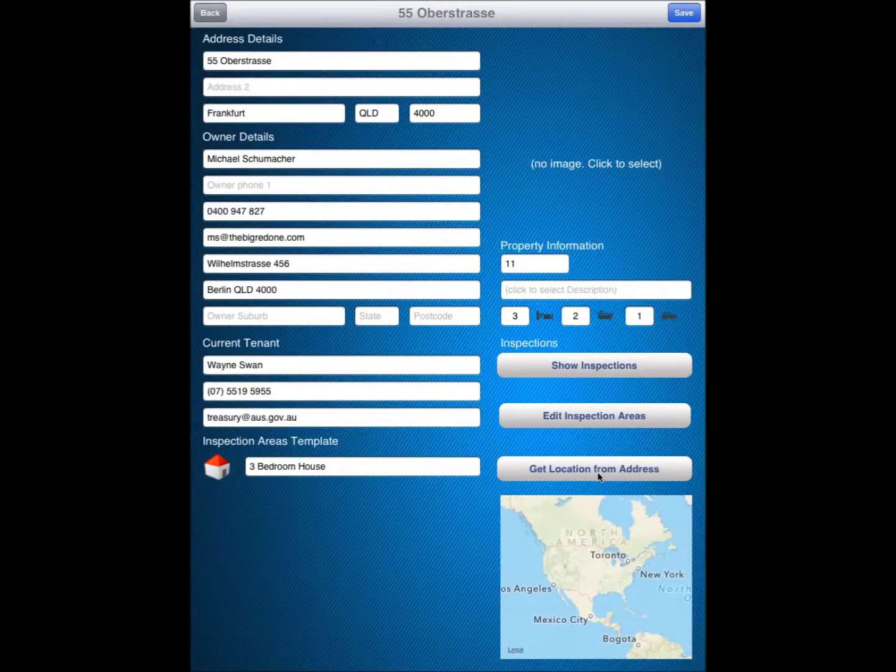
Get the map location from 55 Oberstrasse's address, then begin selecting a property image
click(599, 477)
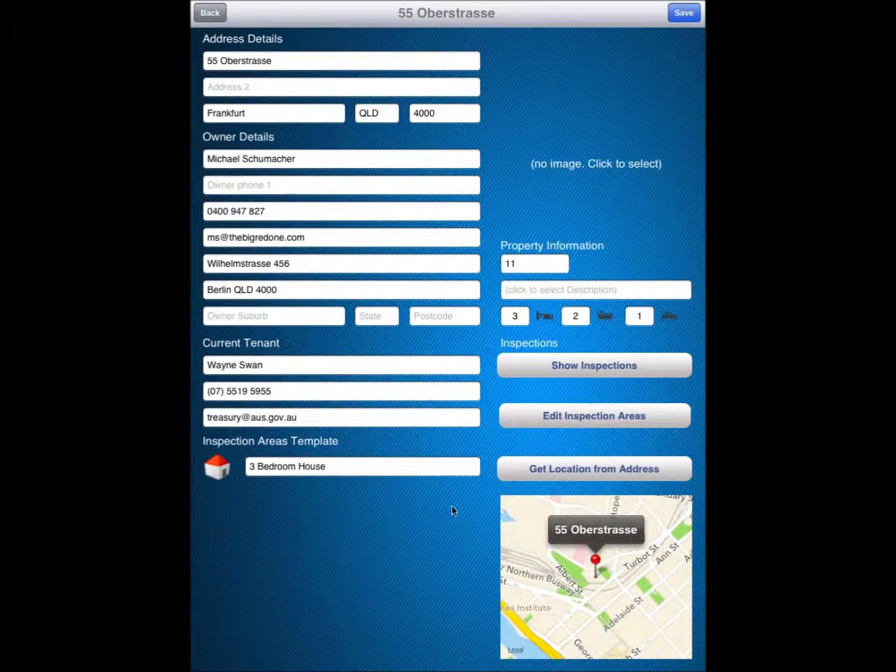
click(588, 171)
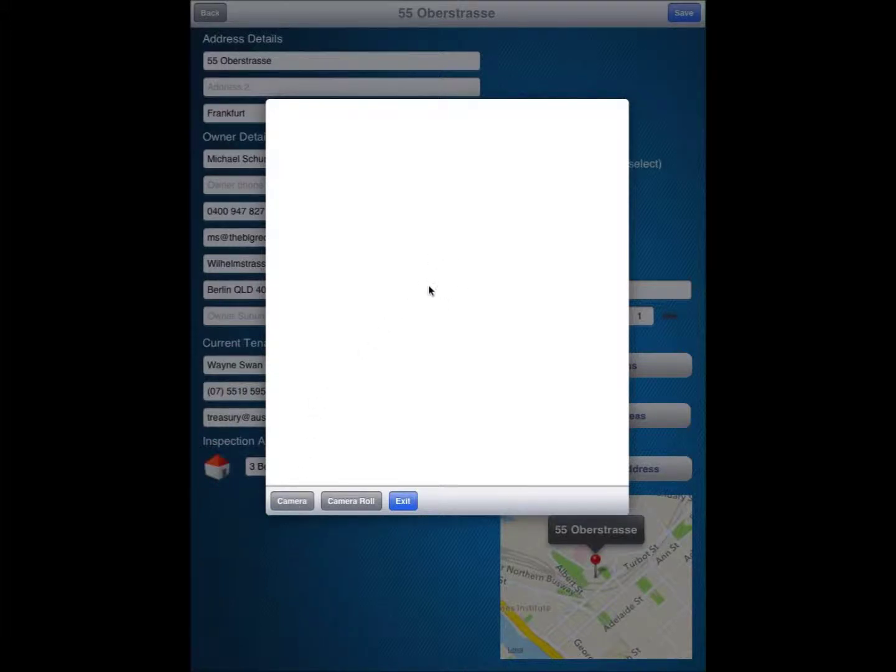
Set the lighthouse photo from Saved Photos as the property image and description to House
click(356, 507)
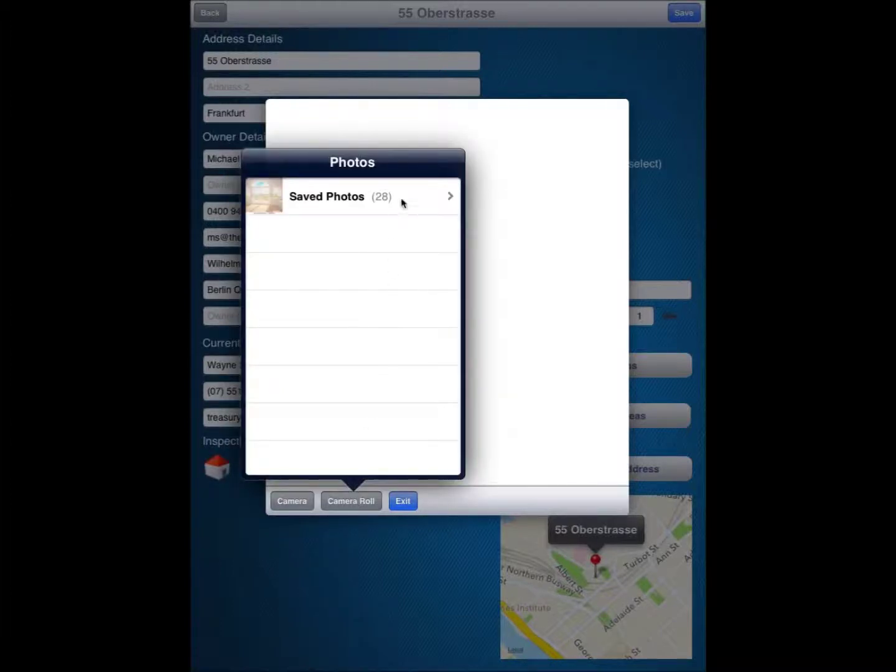
click(404, 203)
scroll(367, 208, up, 10)
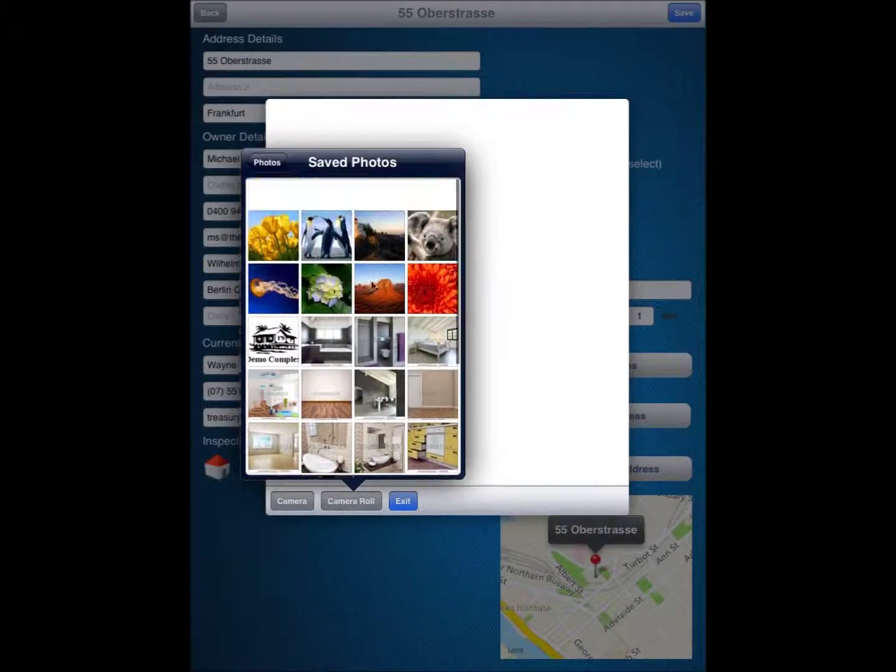
click(379, 215)
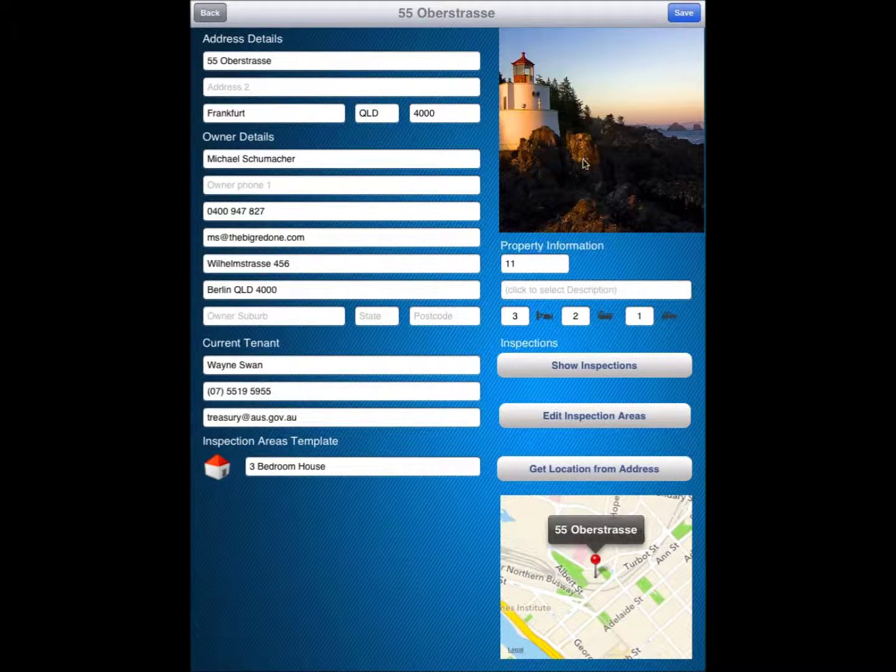
click(593, 289)
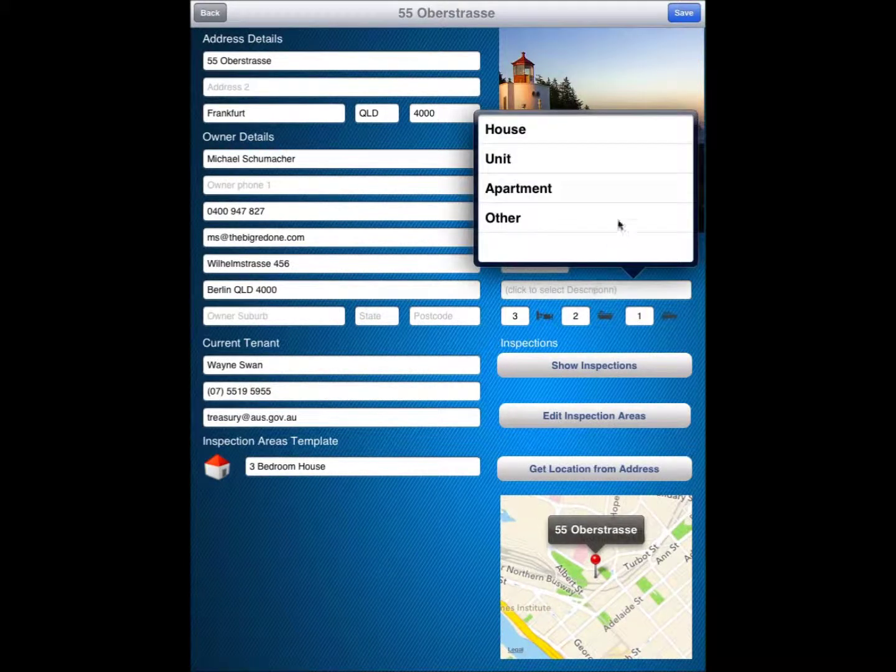
click(546, 137)
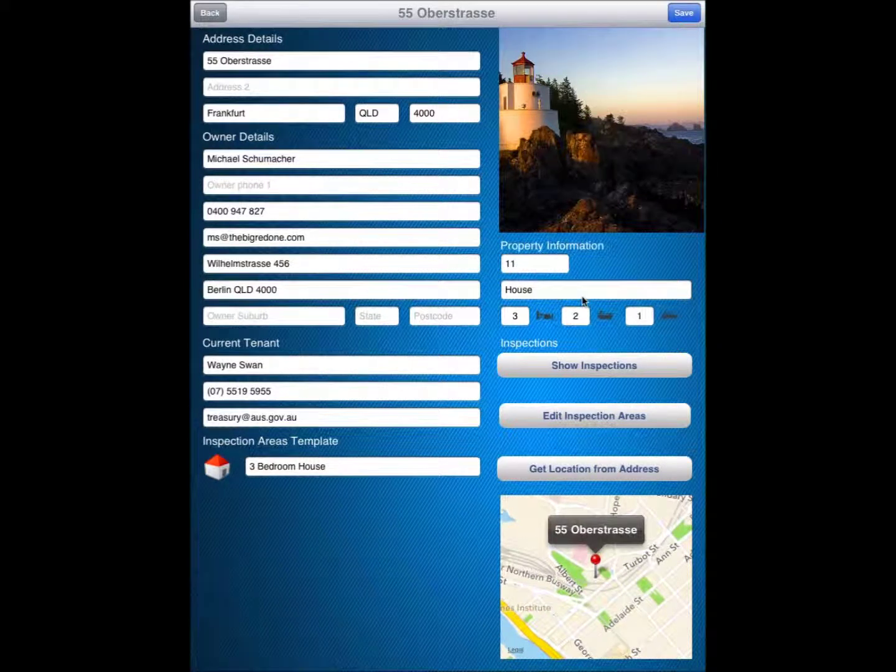
List the property's inspections and open the 13 May 2013 9:00AM Routine inspection
click(592, 367)
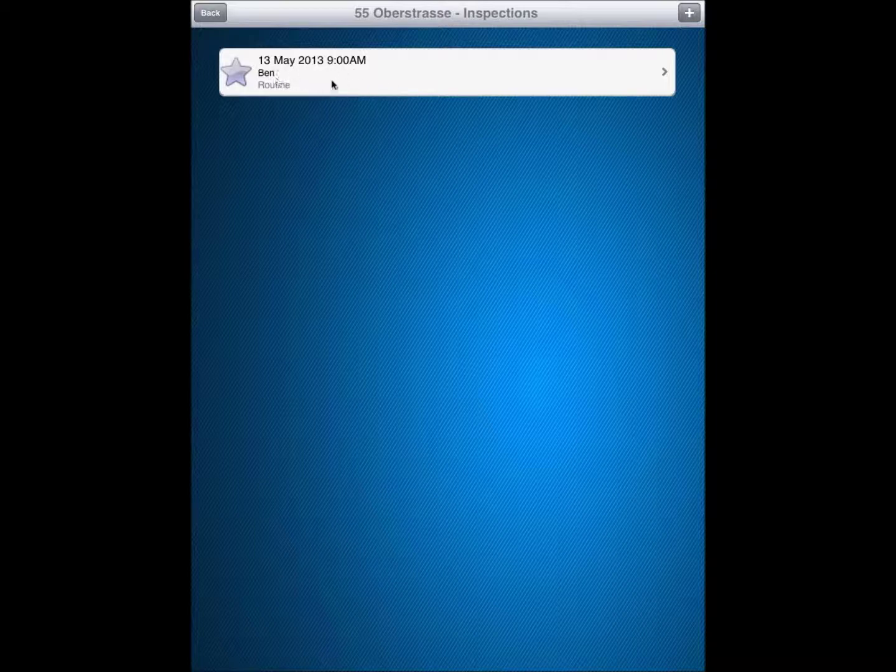
click(445, 80)
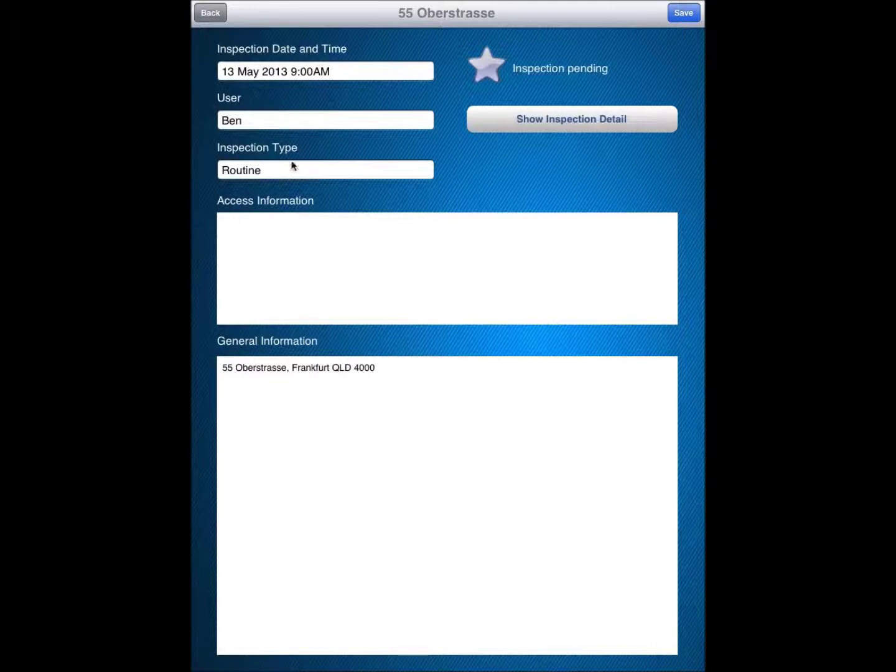
Enter 'Small dog present' as access information and show the inspection detail rooms
click(285, 233)
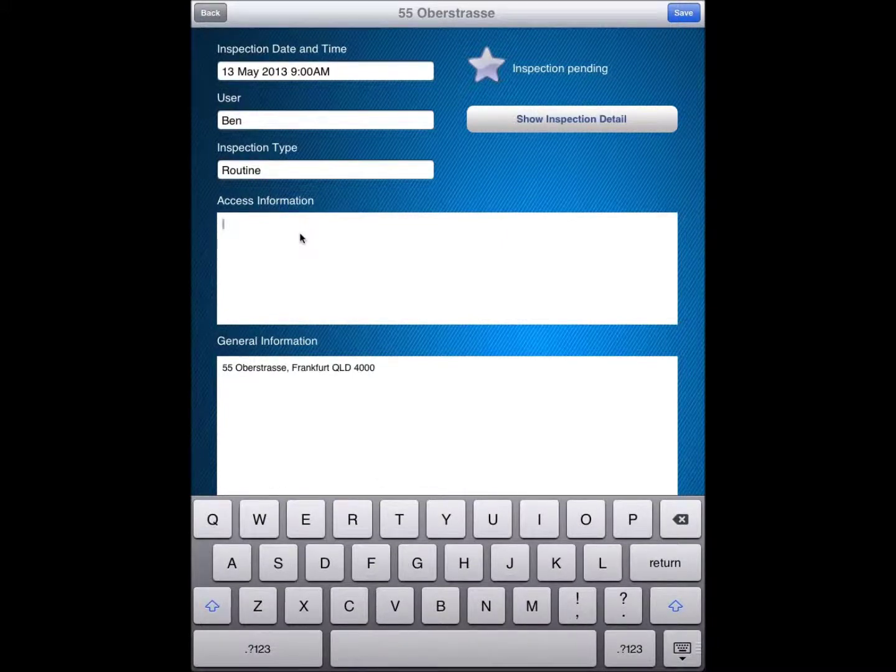
text(Small dog present)
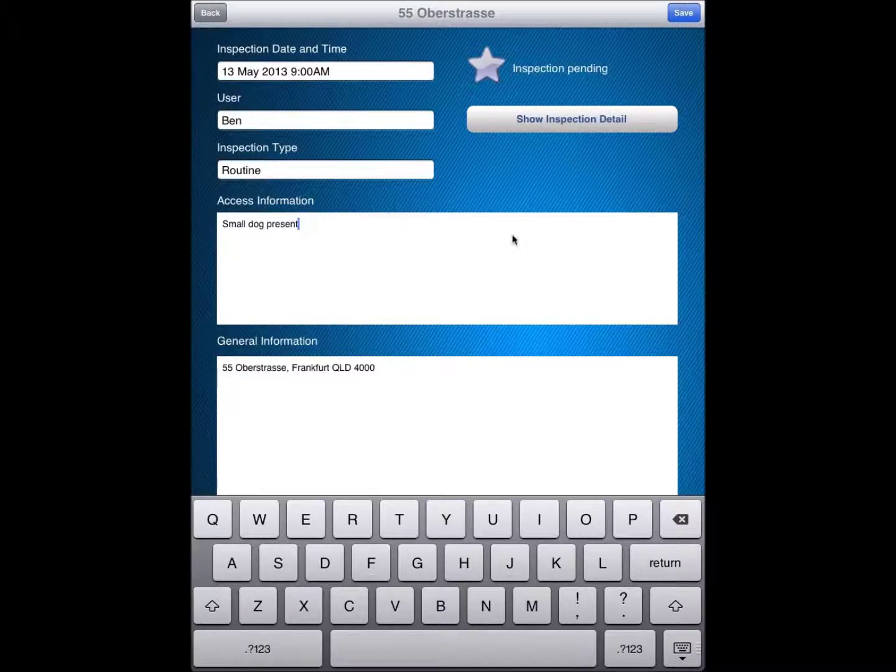
click(568, 122)
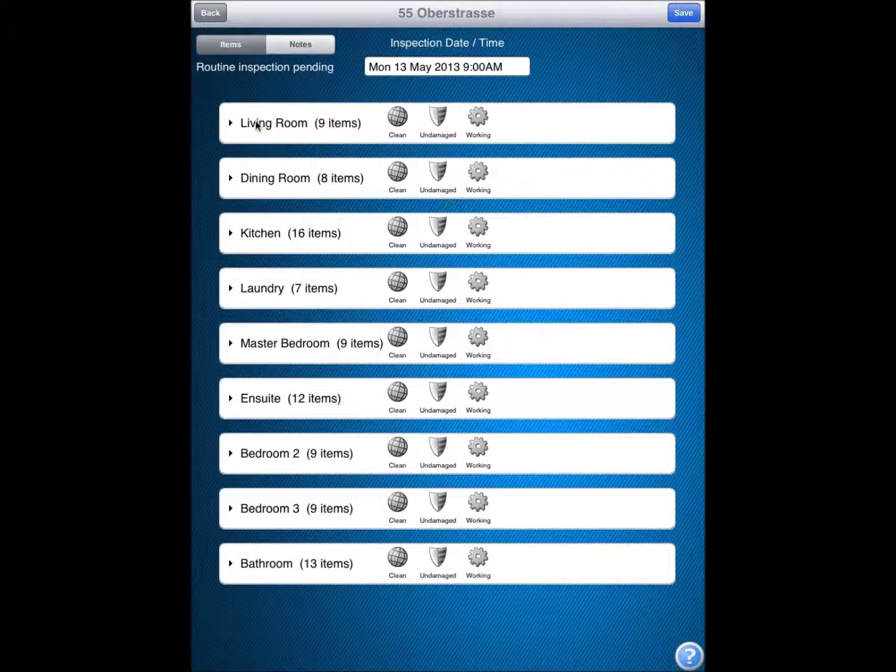
Expand Living Room to list its nine items from Doors to Power Points
click(231, 125)
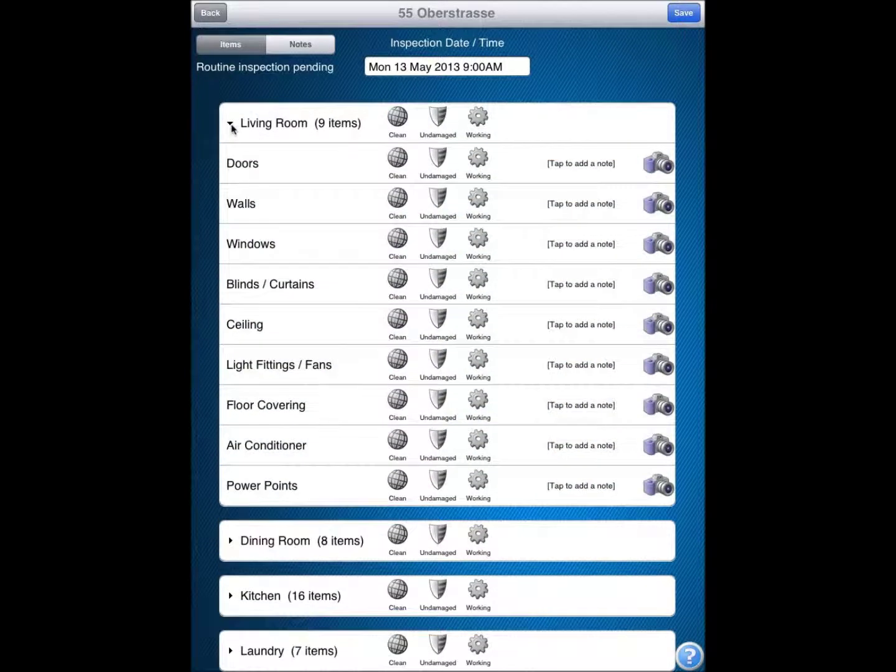
Mark every Living Room item clean, with Doors also undamaged and working
click(399, 163)
click(398, 165)
click(400, 163)
click(393, 165)
click(400, 120)
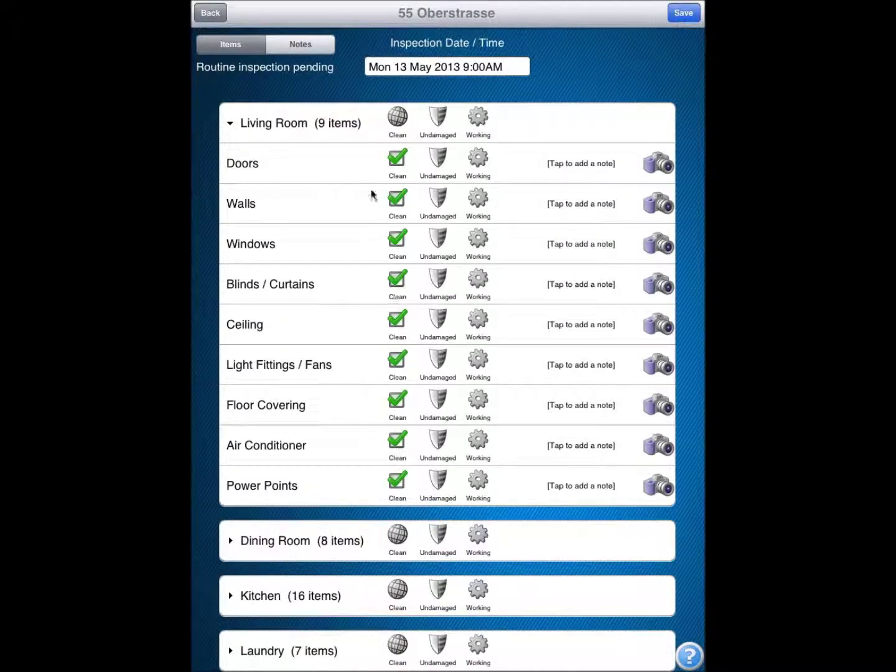
click(398, 164)
click(399, 166)
click(399, 161)
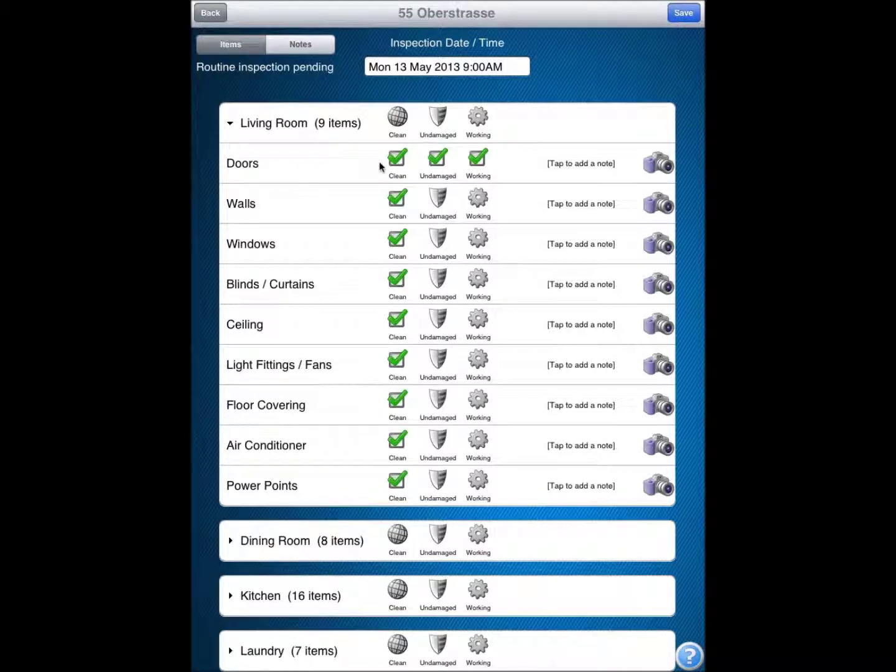
Mark Walls undamaged, Windows undamaged and working, and flag Blinds / Curtains as damaged
click(440, 205)
click(442, 243)
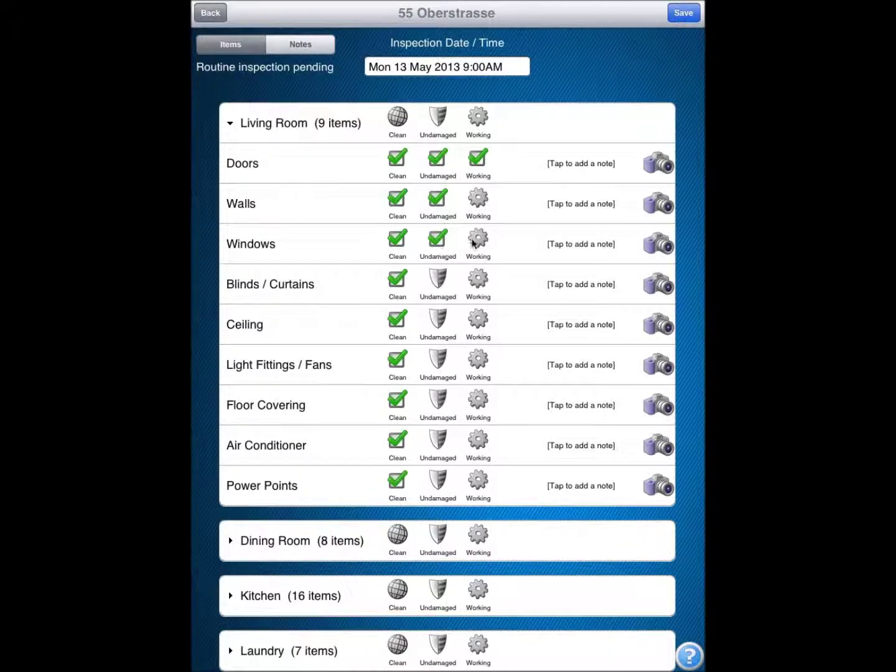
click(482, 243)
click(439, 286)
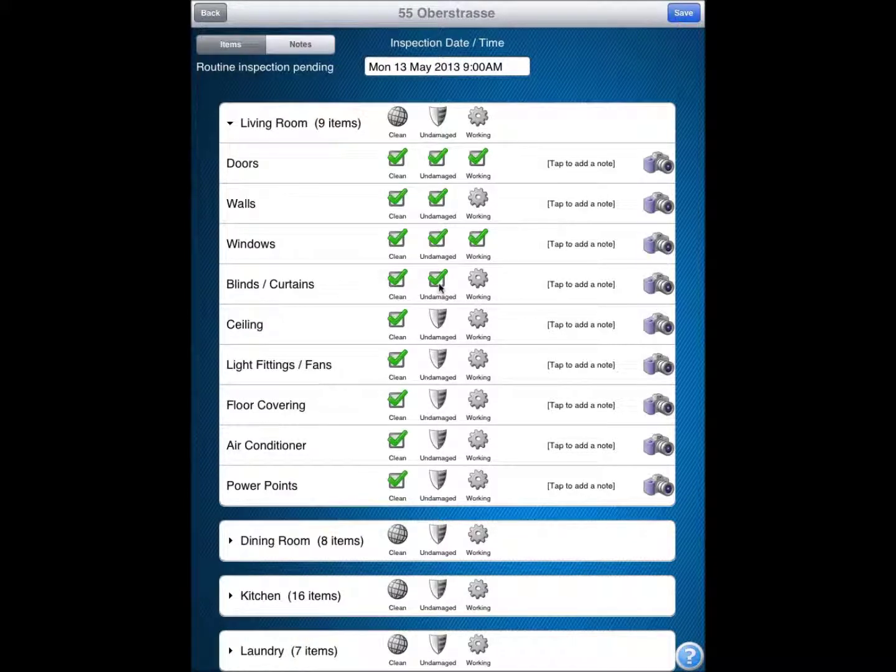
click(439, 286)
click(440, 281)
click(440, 281)
click(439, 281)
click(570, 291)
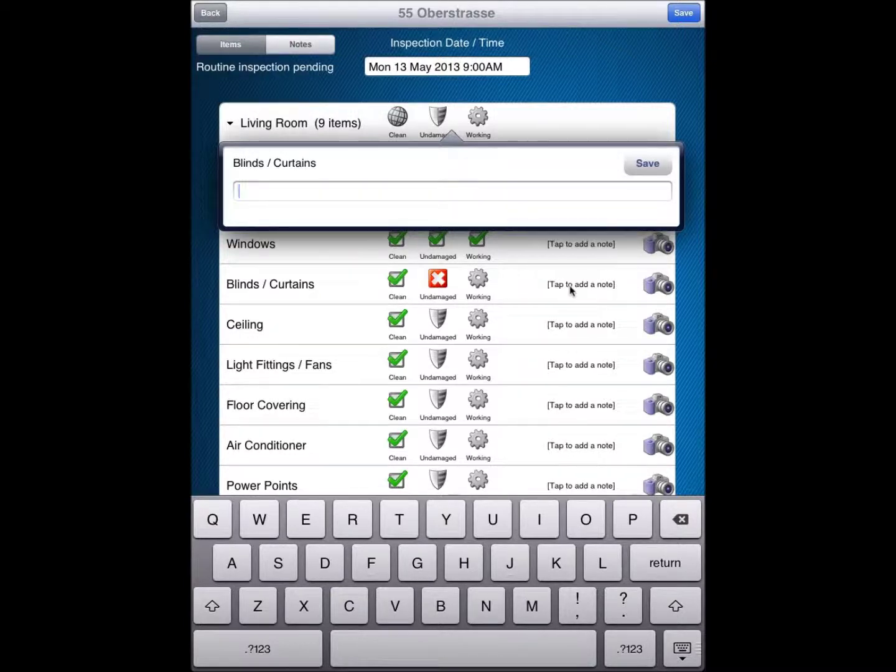
Save the Blinds / Curtains note 'Needs attention 2 x clips broken near window opening'
text(attention)
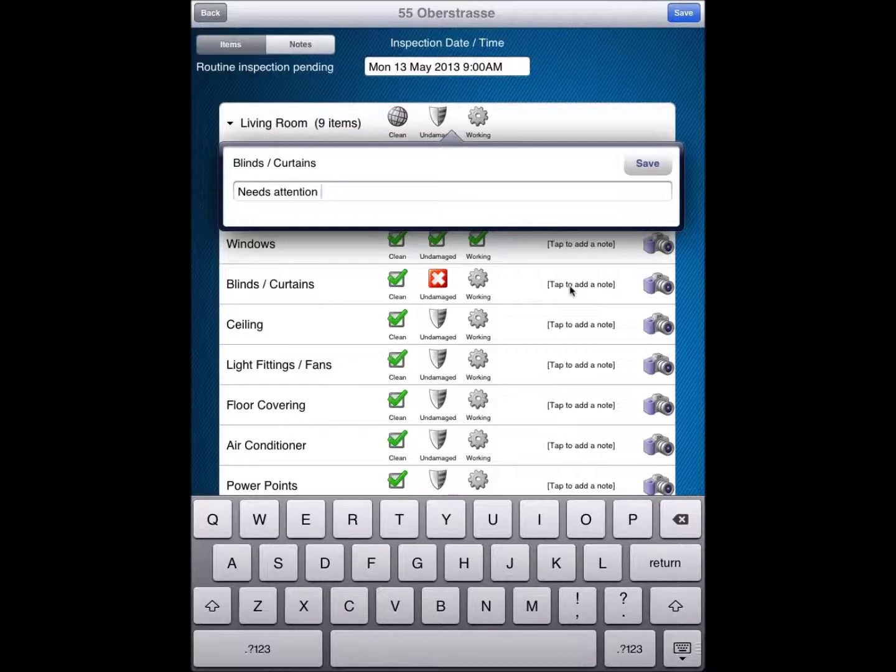
text(2 x clips broken )
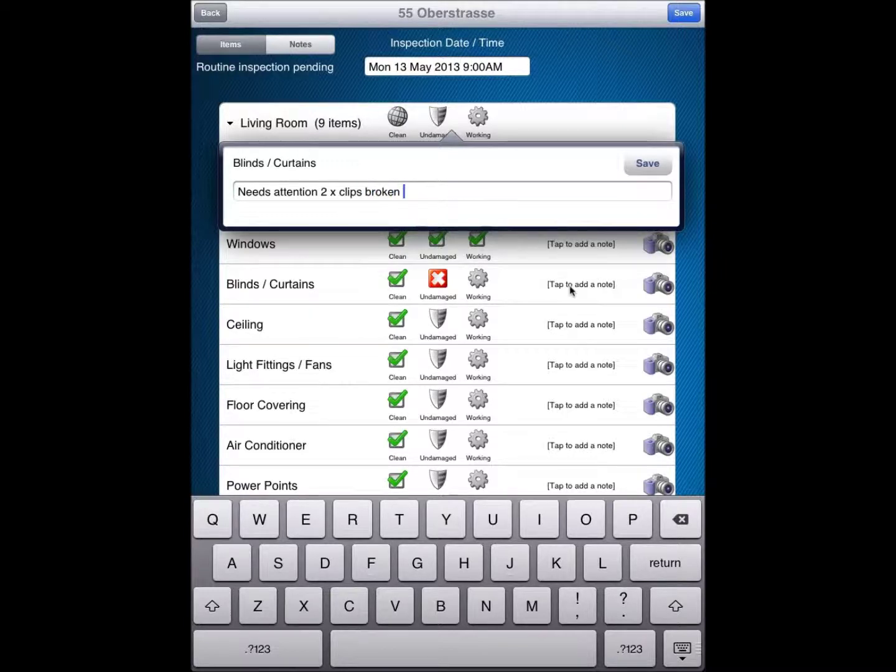
text(near window )
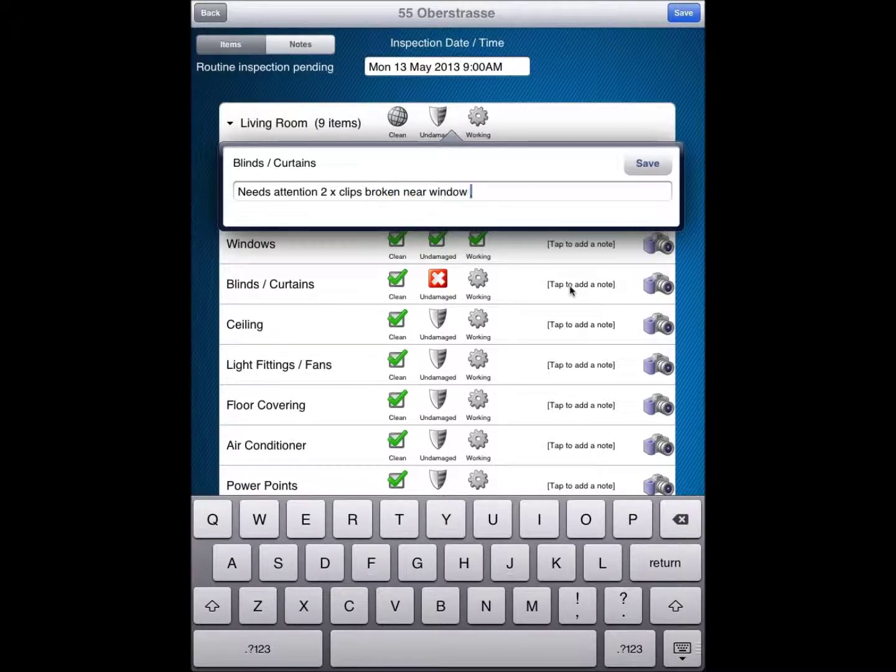
text(ope)
key(BackSpace)
text(ng)
key(BackSpace)
text(ing)
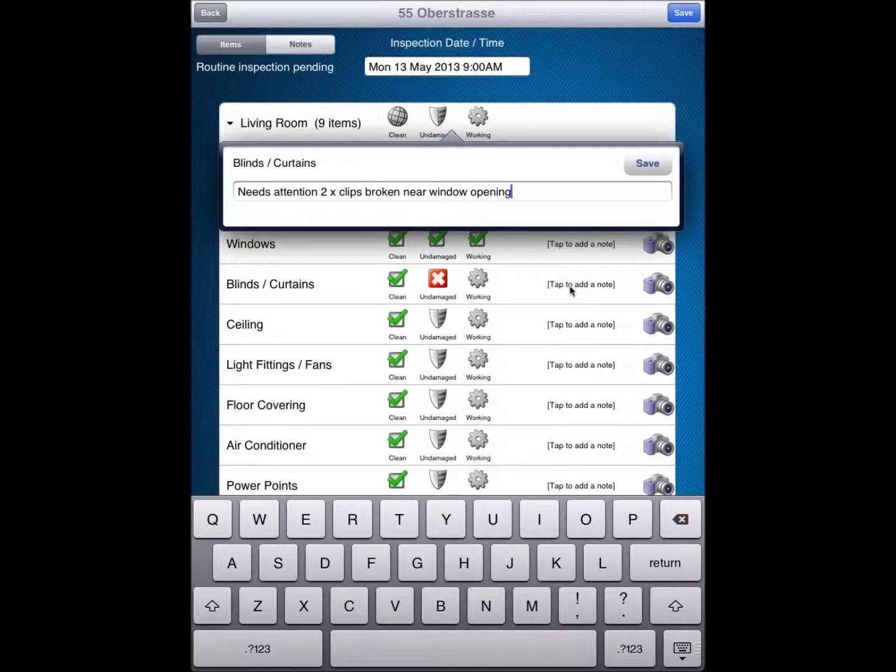
click(650, 165)
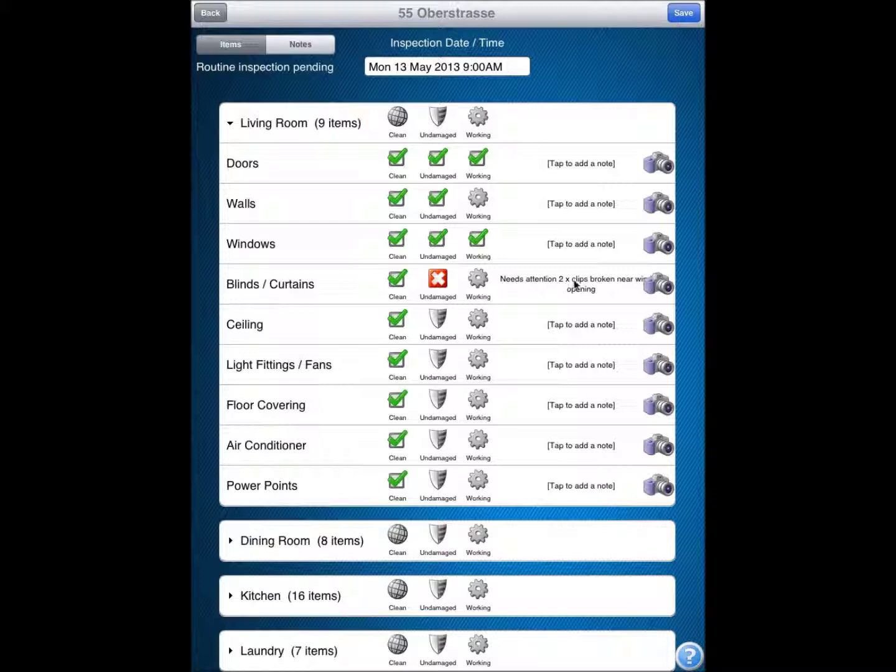
click(663, 288)
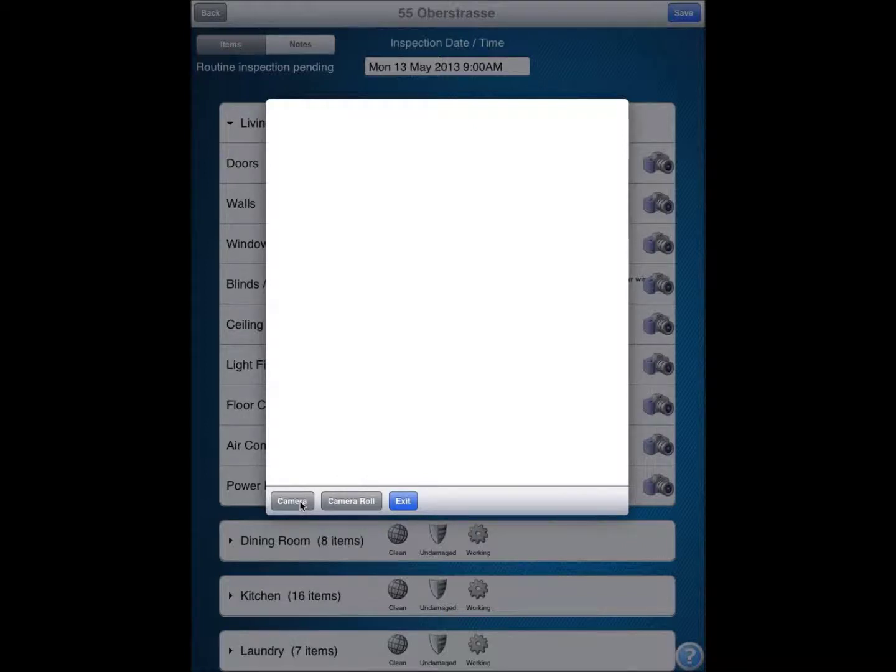
click(356, 503)
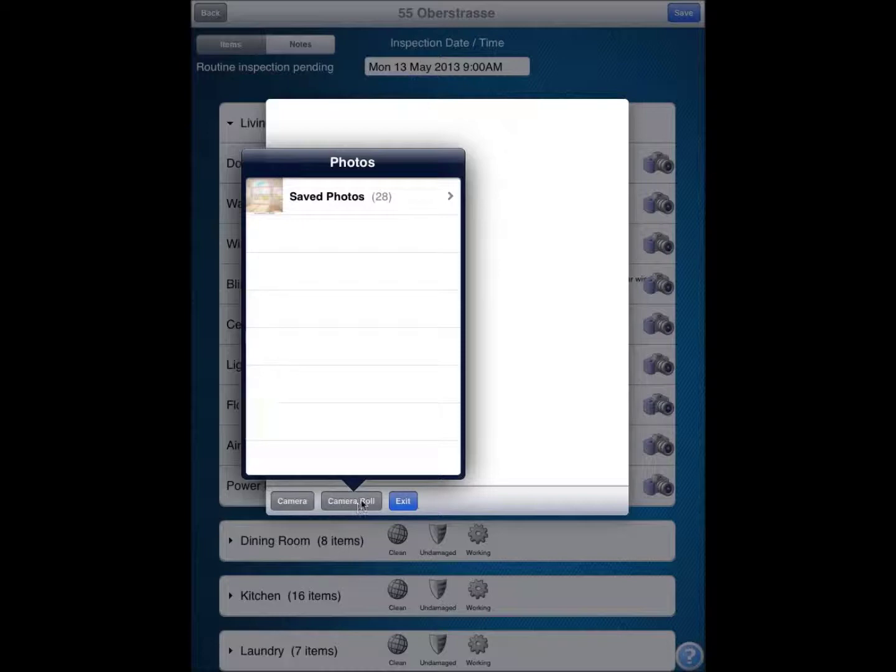
click(384, 199)
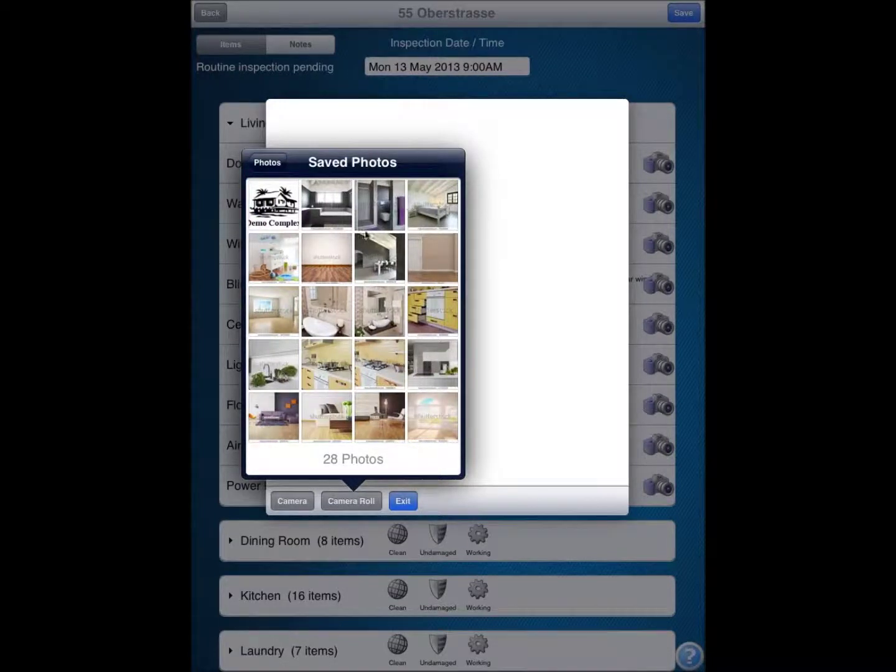
click(272, 312)
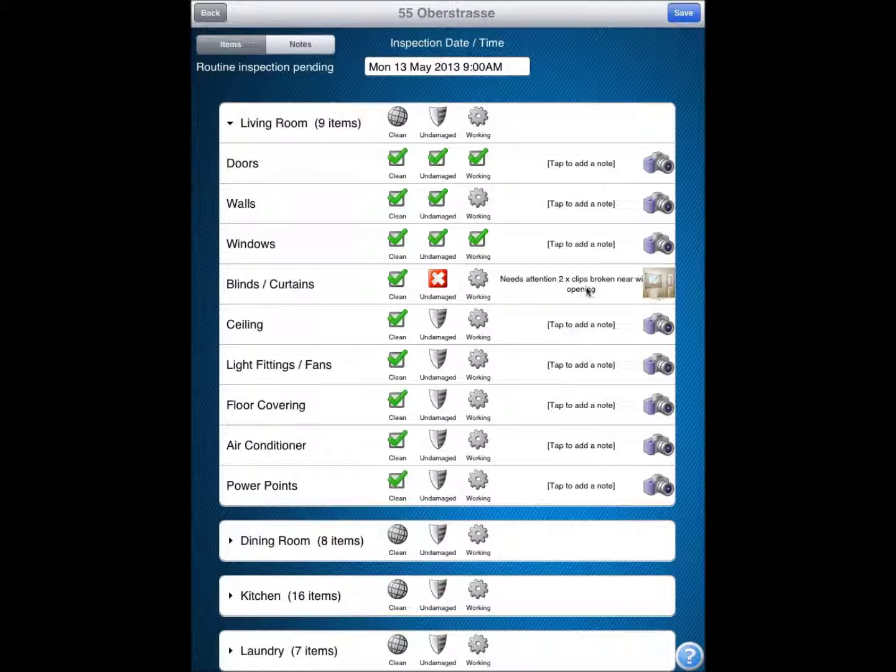
click(341, 289)
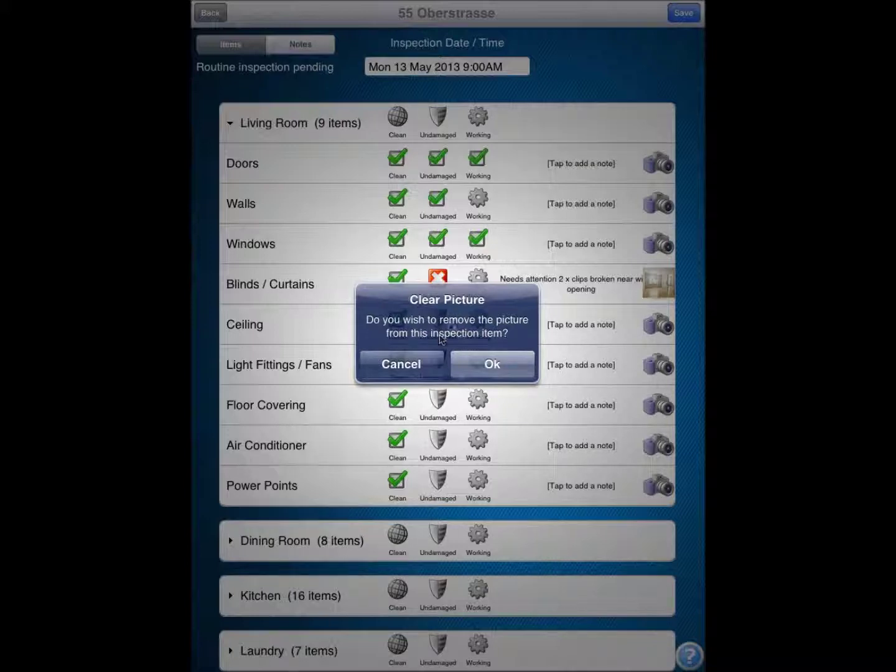
click(498, 367)
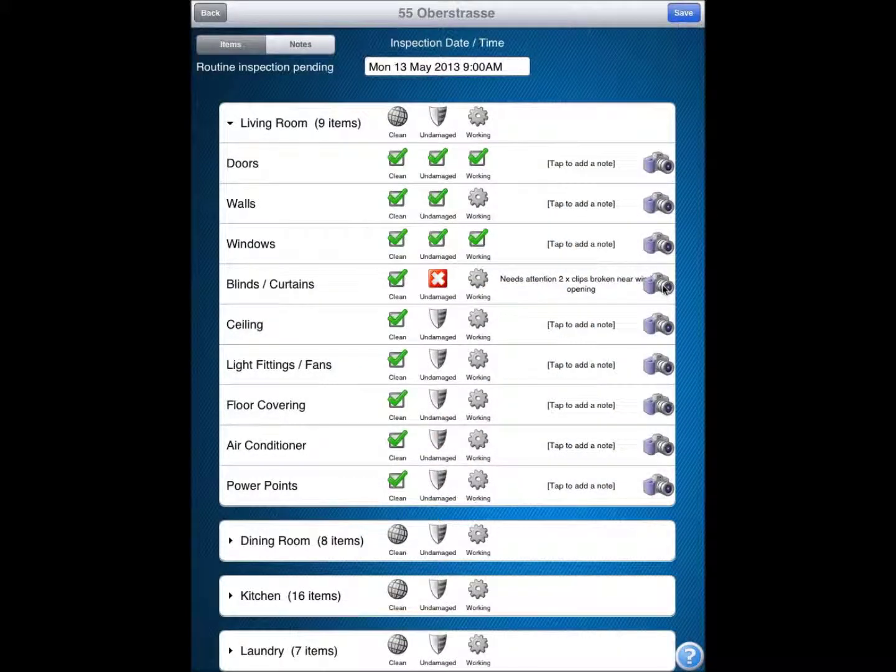
Attach a room photo from Camera Roll's Saved Photos to Blinds / Curtains
click(664, 287)
click(354, 501)
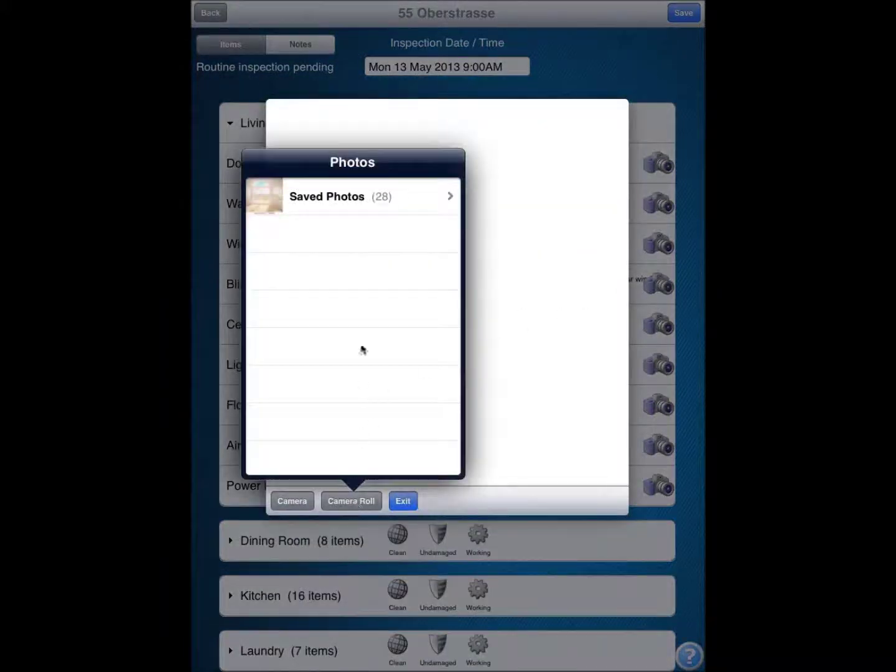
click(406, 196)
click(283, 313)
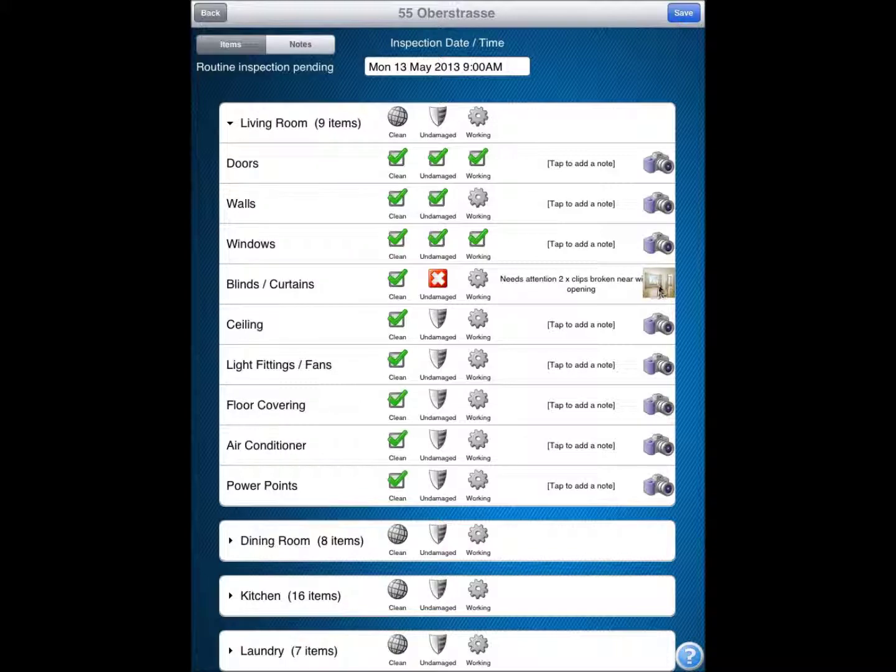
Replace the Blinds / Curtains photo with a different Saved Photos room picture
click(661, 283)
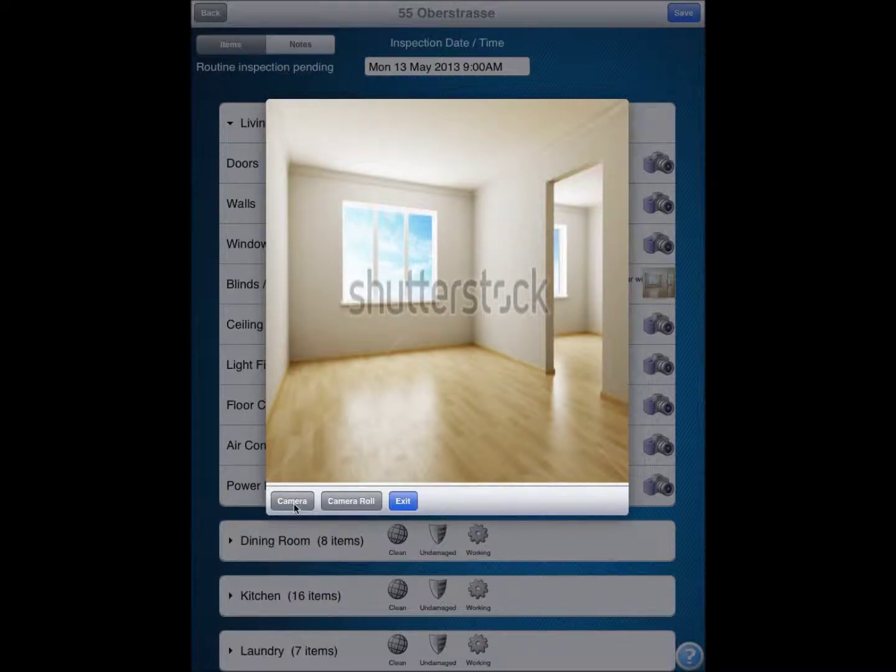
click(346, 501)
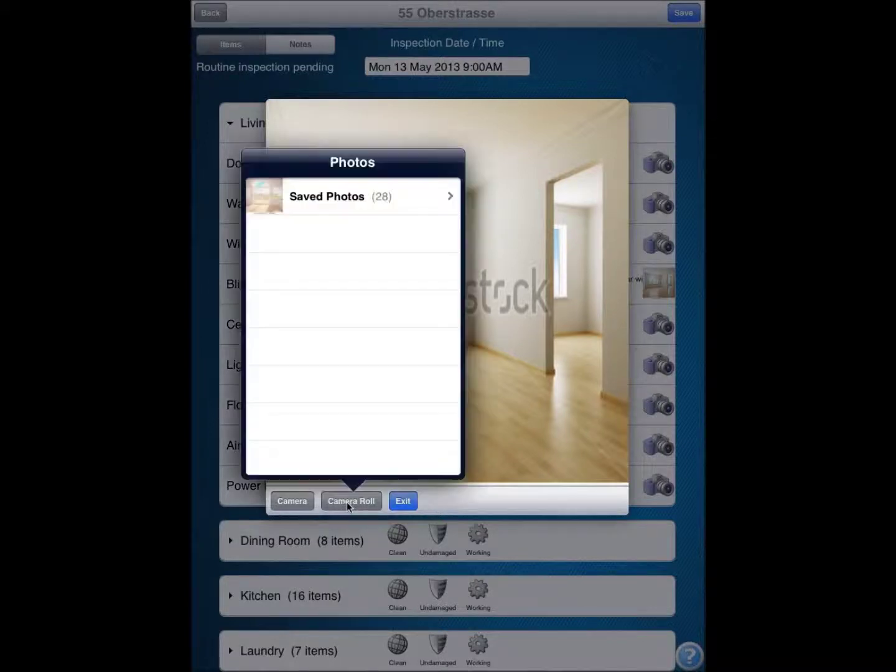
click(392, 208)
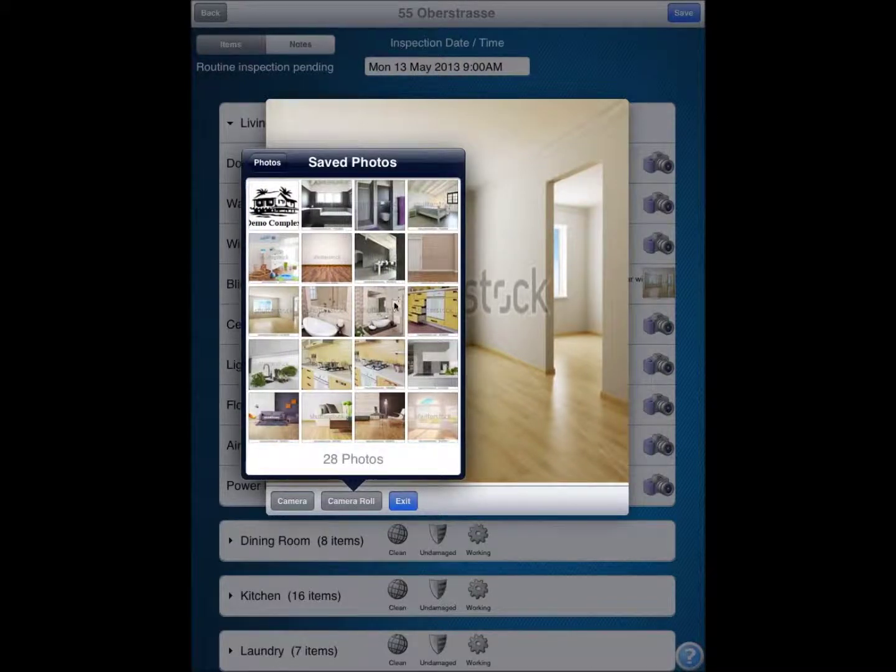
click(435, 423)
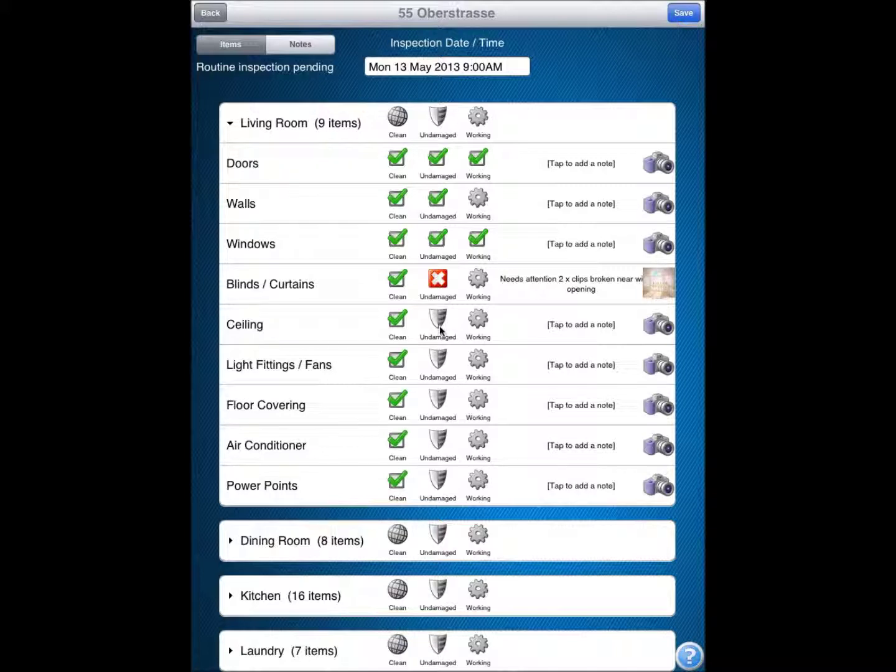
Leave Ceiling unflagged, collapse the Living Room list and expand the Dining Room's eight items
click(441, 328)
click(440, 323)
click(230, 123)
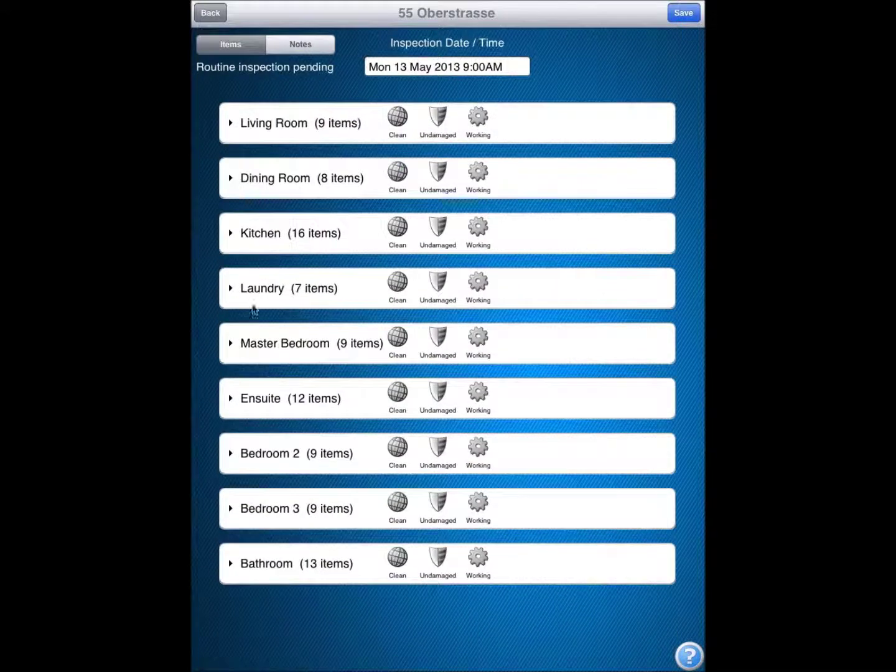
click(232, 179)
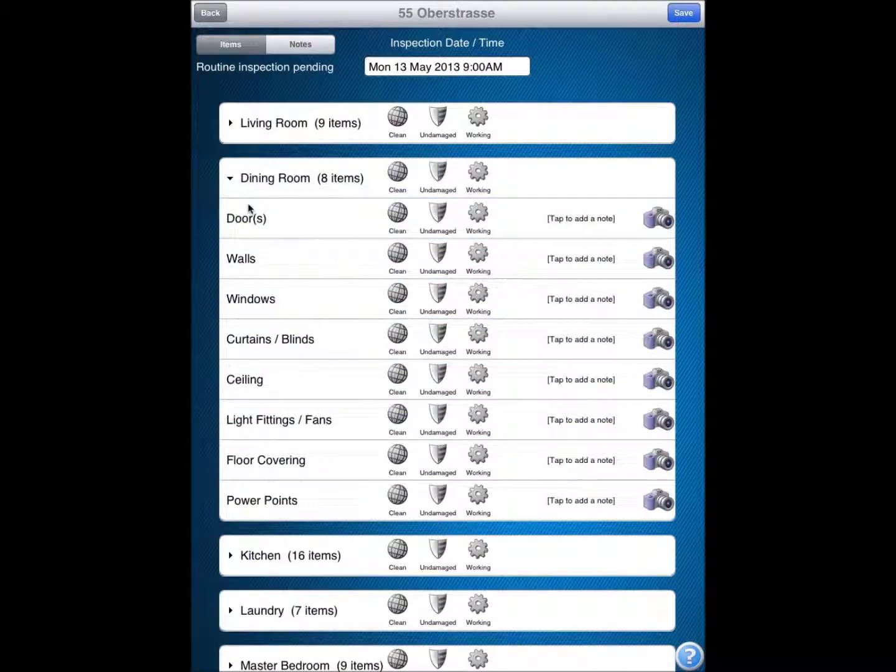